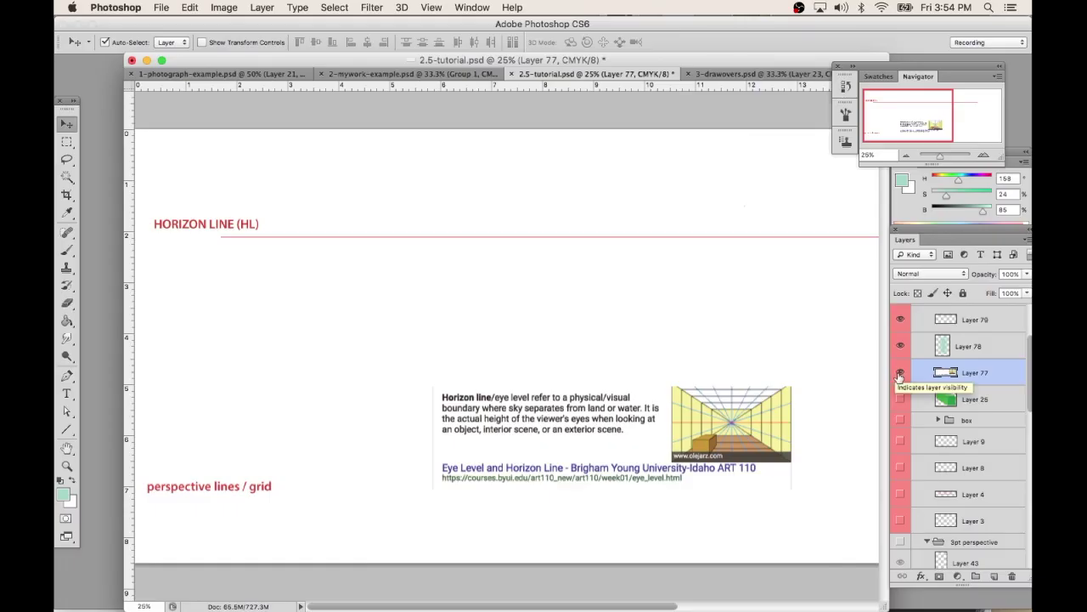
# Hide Layer 77's horizon-line explanation and show the VANISHING POINT (VP) text layer
pyautogui.click(901, 374)
pyautogui.scroll(5, 899, 391)
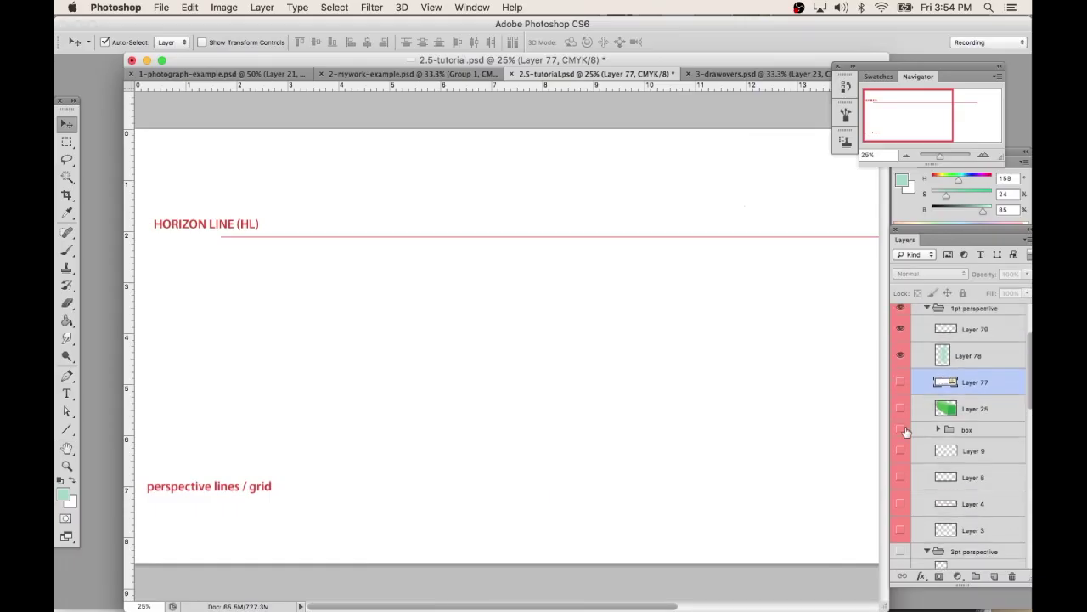
pyautogui.click(900, 359)
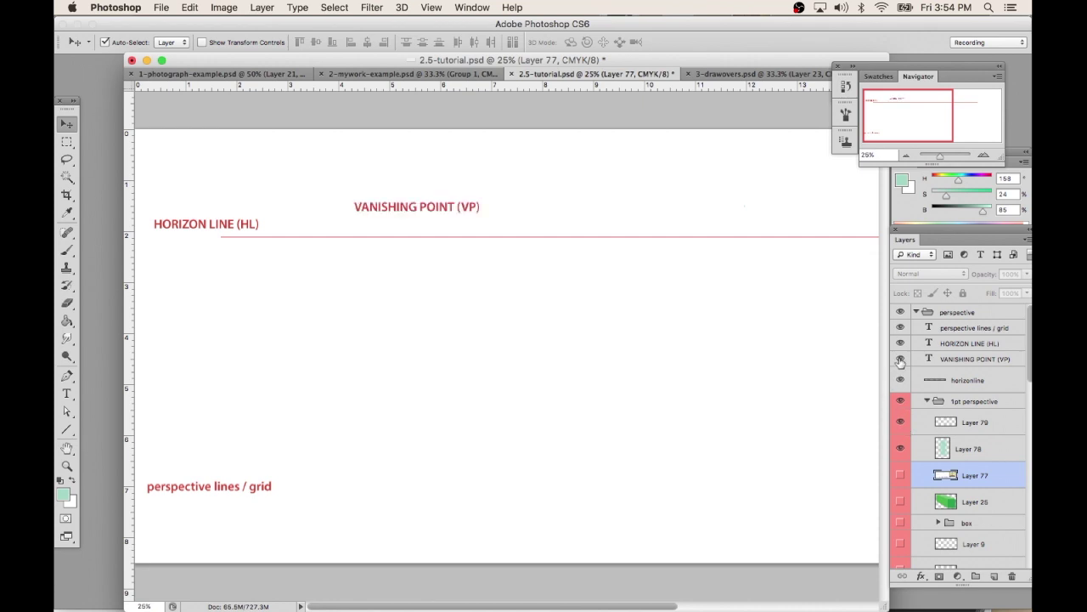
# On a new layer, paint a pale pink dot marking the vanishing point on the horizon
pyautogui.click(994, 576)
pyautogui.press('b')
pyautogui.moveTo(975, 181); pyautogui.dragTo(990, 181)
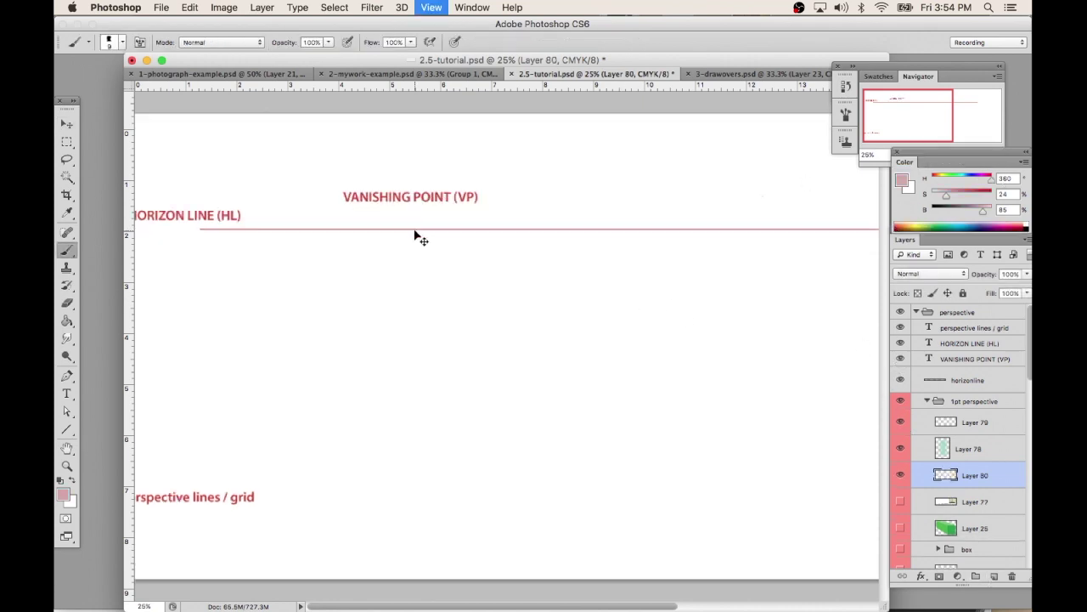
pyautogui.press('super+plus')
pyautogui.press('super+plus')
pyautogui.press('super+plus')
pyautogui.press('super+minus')
pyautogui.press('super+minus')
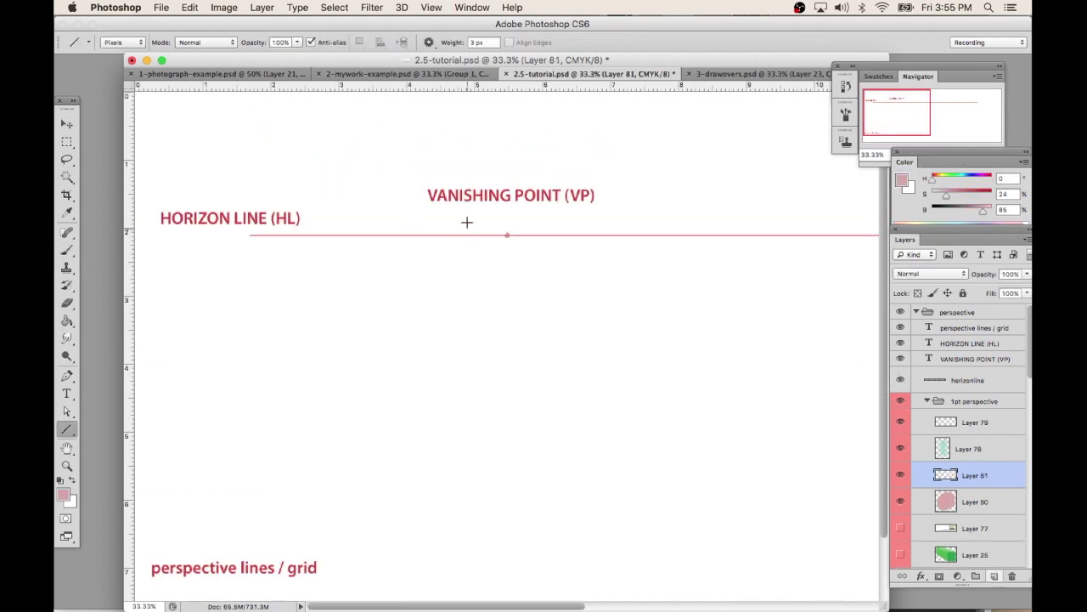
# On another new layer, draw straight lines from the vanishing point down to the right, undoing a stray stroke
pyautogui.press('super+shift+alt+n')
pyautogui.press('u')
pyautogui.moveTo(507, 236); pyautogui.dragTo(629, 549)
pyautogui.press('super+plus')
pyautogui.moveTo(505, 177)
pyautogui.mouseDown()
pyautogui.moveTo(739, 442)
pyautogui.moveTo(865, 554)
pyautogui.mouseUp()
pyautogui.press('super+z')
pyautogui.moveTo(505, 179); pyautogui.dragTo(934, 336)
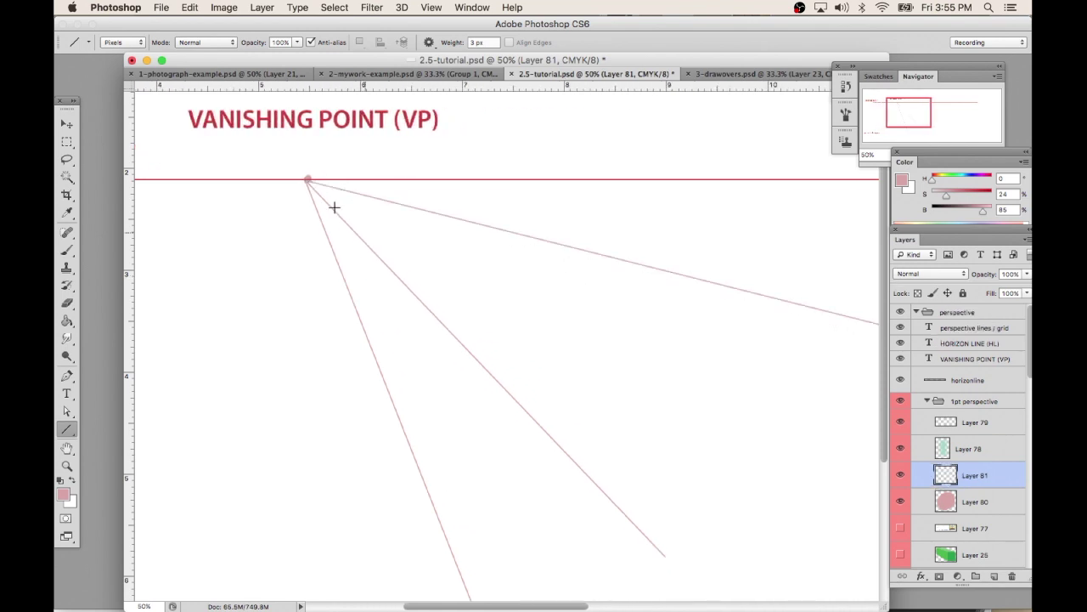
# Add more lines radiating from the vanishing point toward the lower left, undoing two misplaced ones
pyautogui.moveTo(277, 200); pyautogui.dragTo(540, 124)
pyautogui.moveTo(271, 157); pyautogui.dragTo(443, 241)
pyautogui.press('alt+super+z')
pyautogui.press('alt+super+z')
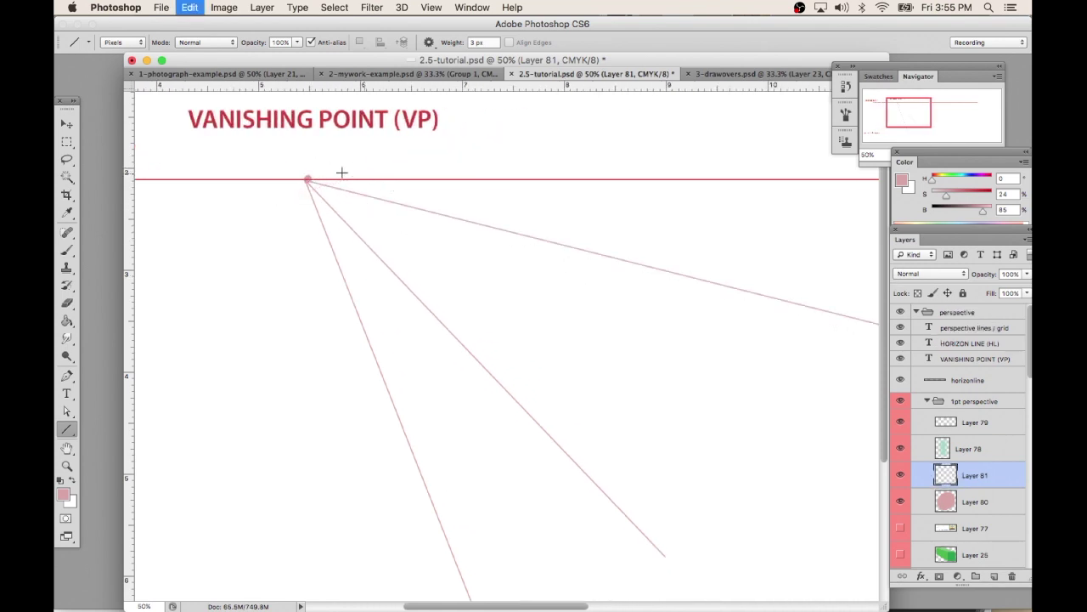
pyautogui.moveTo(305, 178); pyautogui.dragTo(319, 586)
pyautogui.hscroll(-5, 415, 413)
pyautogui.moveTo(572, 160); pyautogui.dragTo(301, 472)
pyautogui.moveTo(573, 161); pyautogui.dragTo(190, 298)
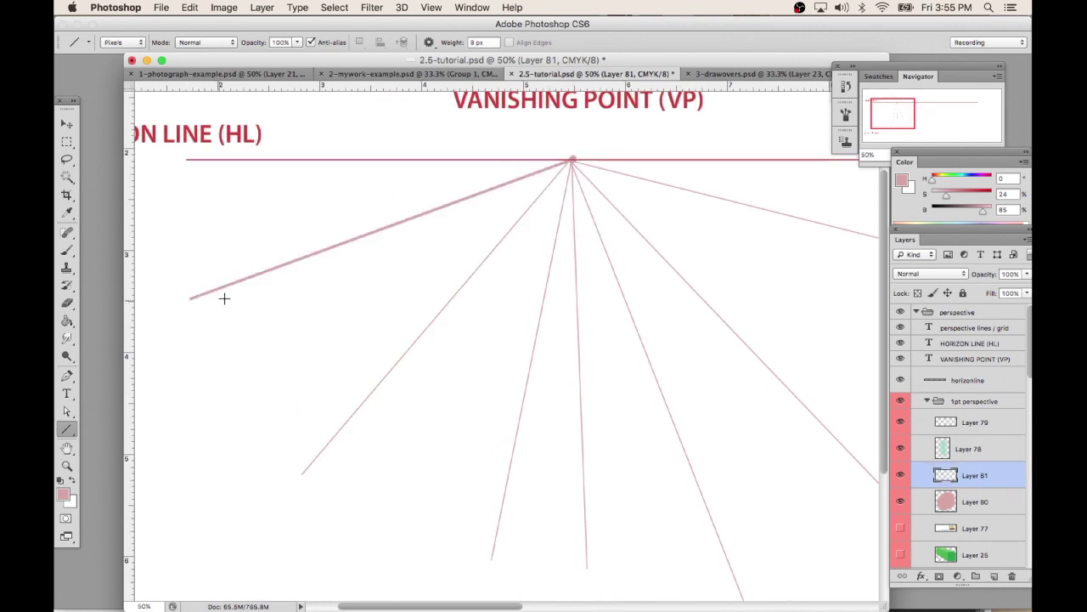
pyautogui.moveTo(499, 183); pyautogui.dragTo(496, 271)
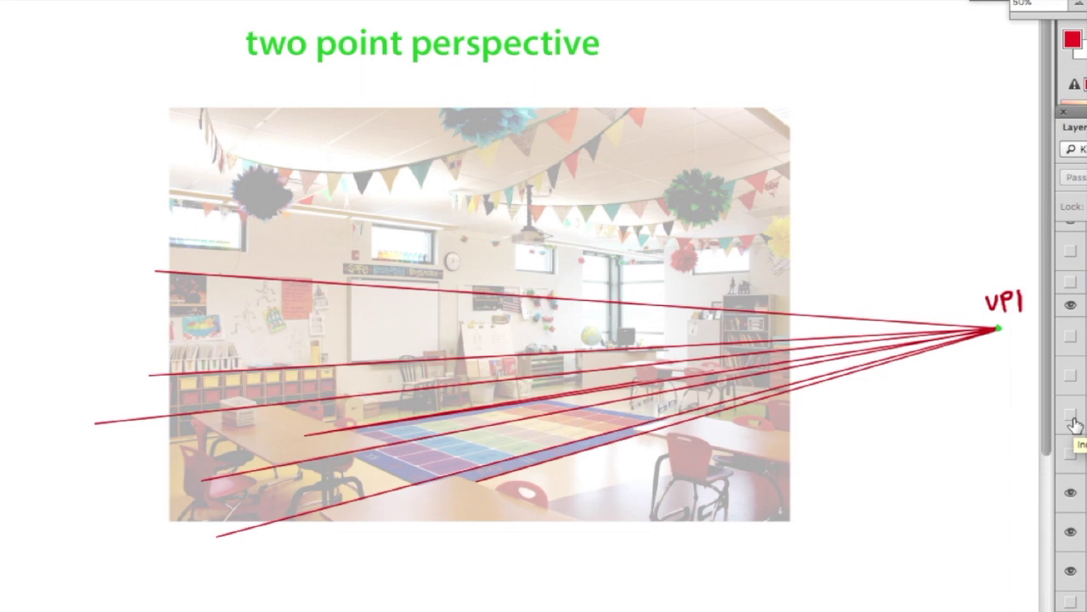
# Show the horizon layer and shift its hue by -180 to turn the line green
pyautogui.click(1073, 419)
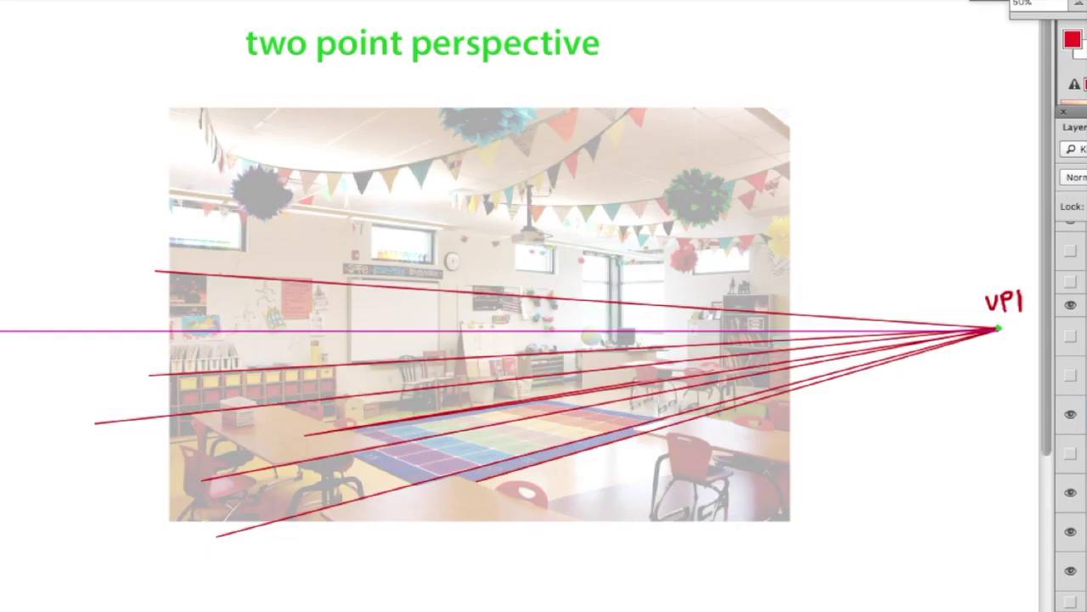
pyautogui.hotkey('ctrl', 'u')
pyautogui.moveTo(984, 303); pyautogui.dragTo(871, 301)
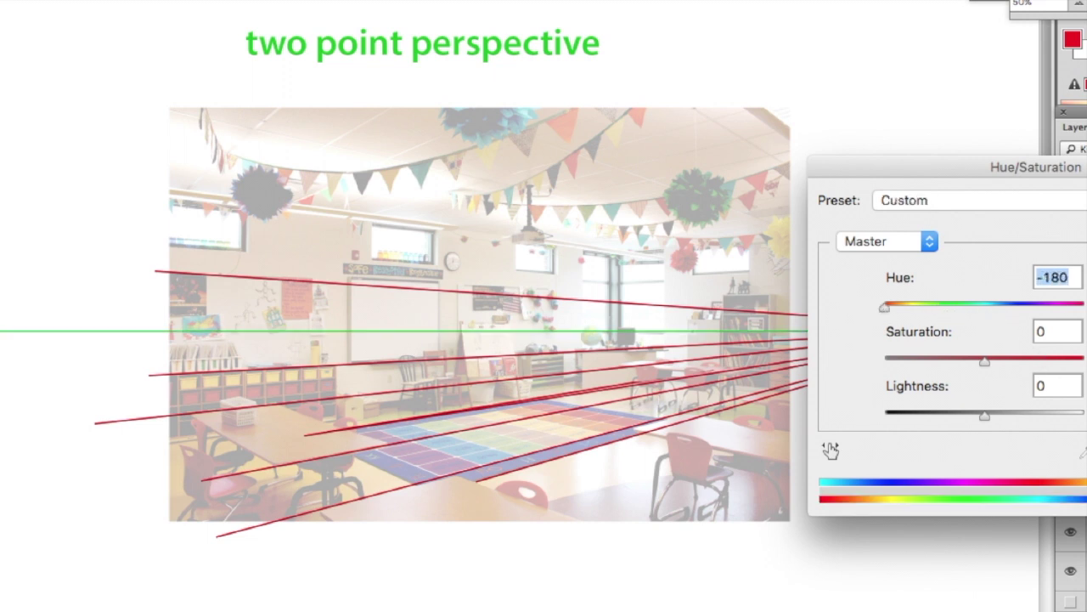
# Confirm the Hue/Saturation change so the horizon line stays green
pyautogui.press('Return')
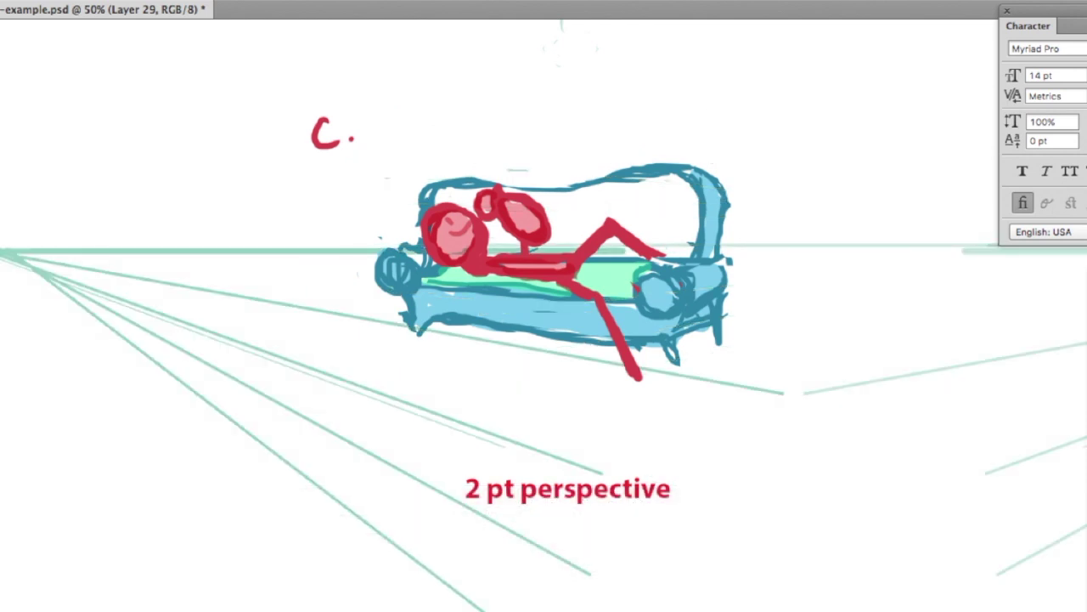
# Close the Character panel
pyautogui.click(1006, 10)
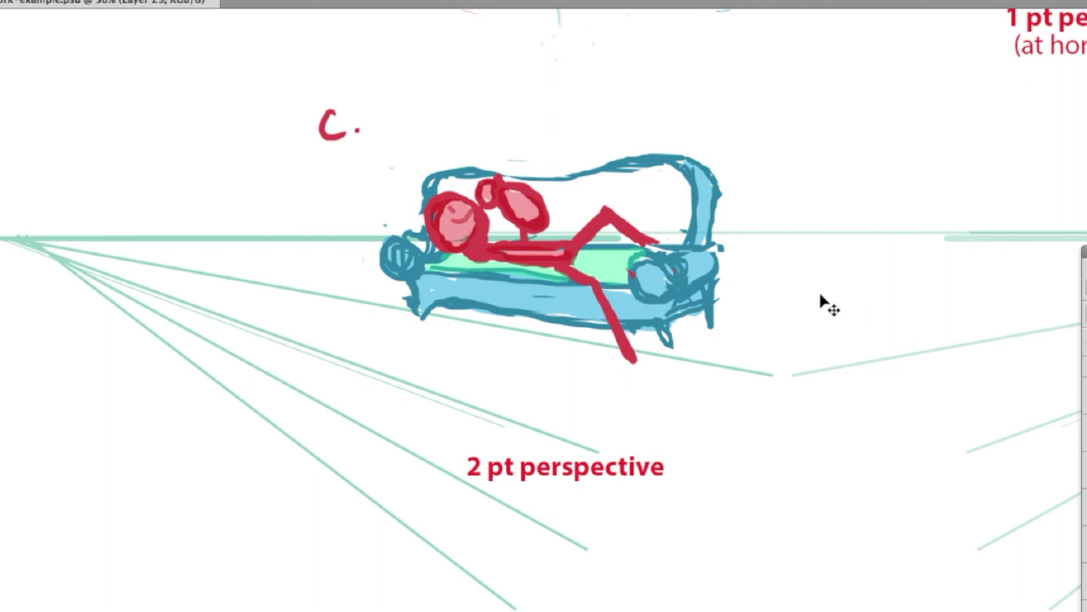
# Lower the guide layer to 30% opacity and draw horizontal green lines across the couch on a new layer
pyautogui.press('3')
pyautogui.hotkey('ctrl', 'shift', 'alt', 'n')
pyautogui.press('u')
pyautogui.moveTo(374, 71); pyautogui.dragTo(679, 75)
pyautogui.moveTo(357, 93); pyautogui.dragTo(704, 95)
pyautogui.moveTo(357, 129); pyautogui.dragTo(687, 130)
pyautogui.moveTo(348, 162); pyautogui.dragTo(686, 161)
pyautogui.moveTo(333, 205); pyautogui.dragTo(787, 204)
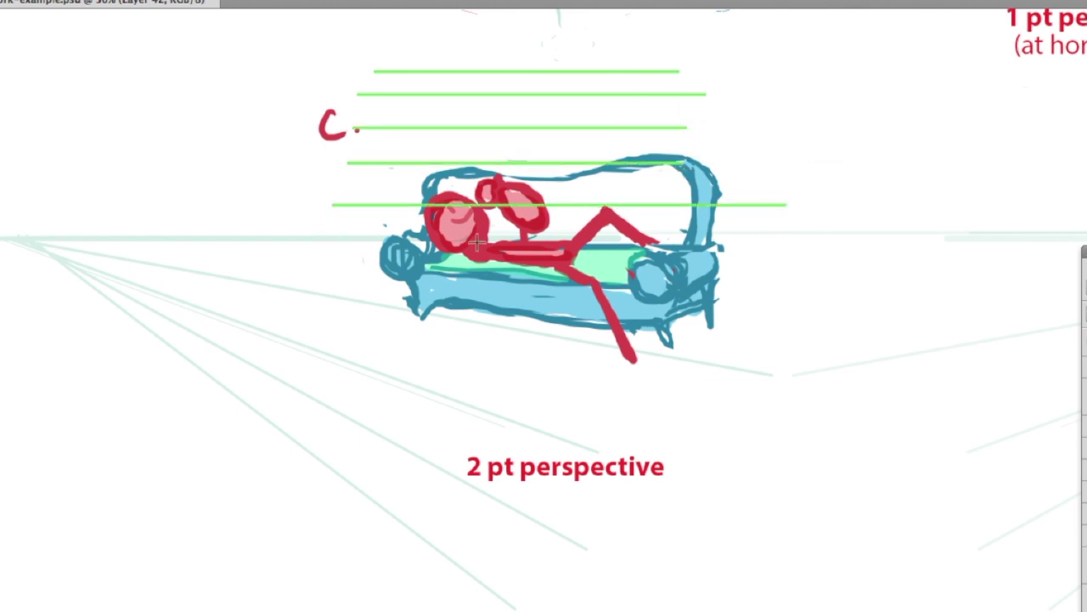
pyautogui.moveTo(325, 261); pyautogui.dragTo(780, 260)
pyautogui.moveTo(316, 294); pyautogui.dragTo(758, 297)
pyautogui.moveTo(328, 349)
pyautogui.mouseDown()
pyautogui.moveTo(677, 418)
pyautogui.moveTo(758, 400)
pyautogui.mouseUp()
pyautogui.moveTo(330, 380); pyautogui.dragTo(736, 383)
pyautogui.hotkey('ctrl', 't')
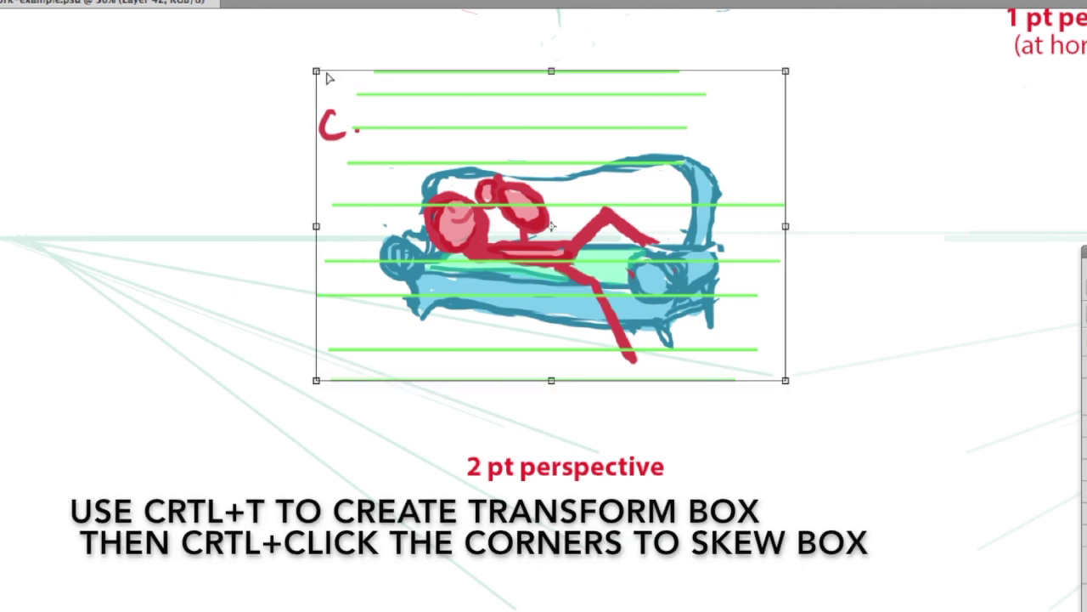
# Skew the green lines' corners and edges so they converge toward the left, then commit
pyautogui.moveTo(316, 73); pyautogui.dragTo(302, 106)
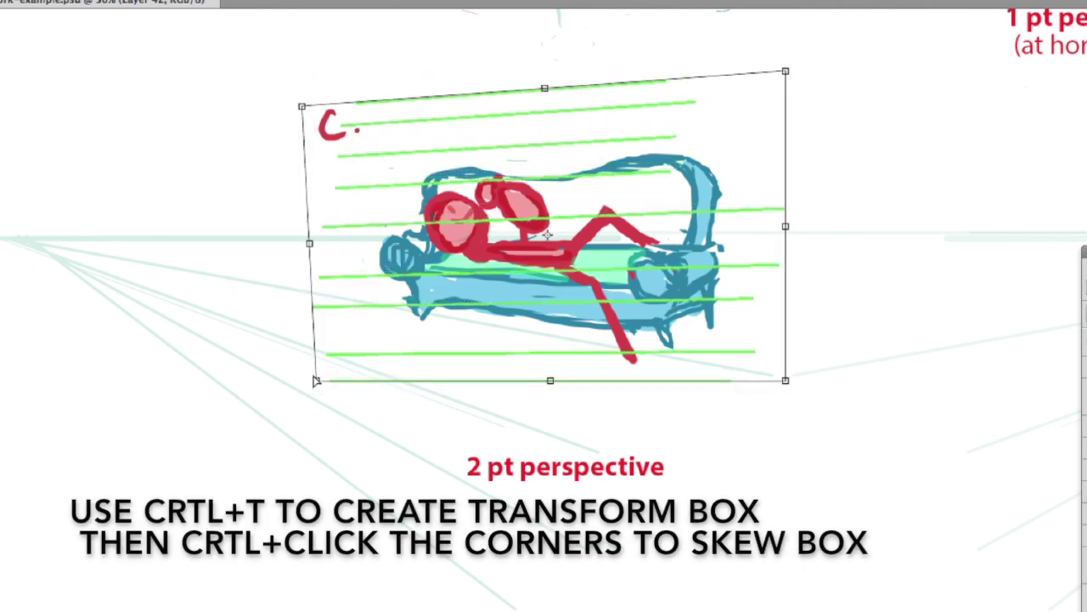
pyautogui.moveTo(316, 381); pyautogui.dragTo(309, 311)
pyautogui.moveTo(784, 381); pyautogui.dragTo(774, 406)
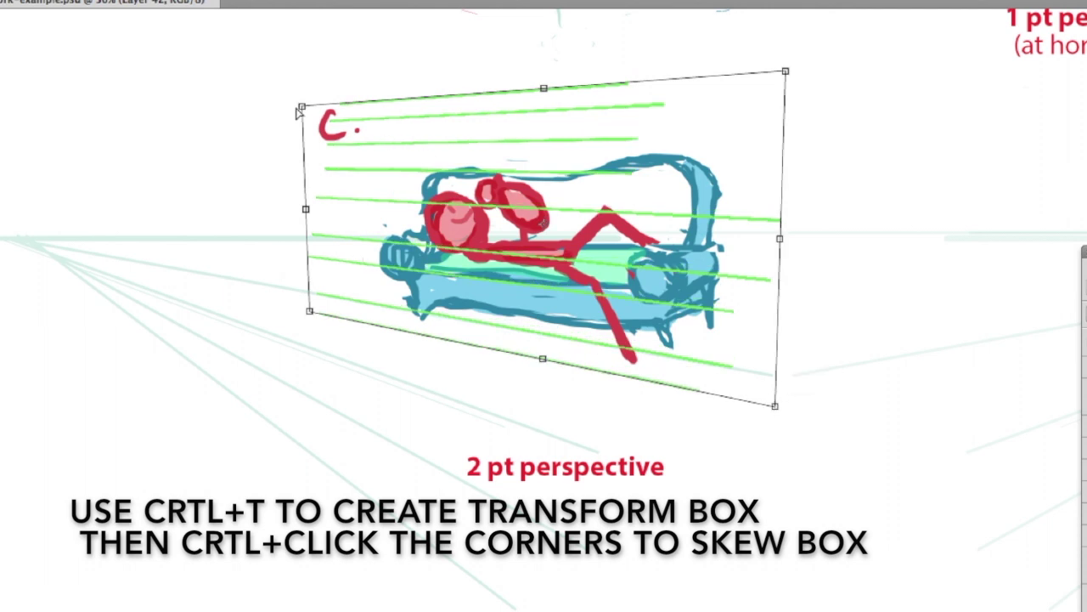
pyautogui.moveTo(303, 107); pyautogui.dragTo(299, 116)
pyautogui.moveTo(780, 241); pyautogui.dragTo(773, 205)
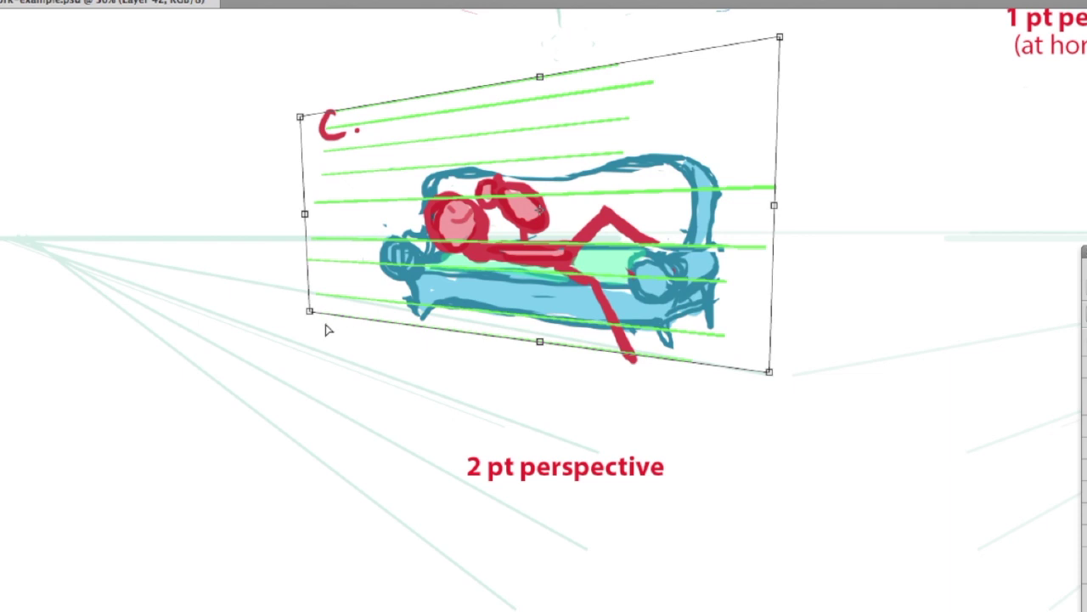
pyautogui.moveTo(310, 310); pyautogui.dragTo(309, 295)
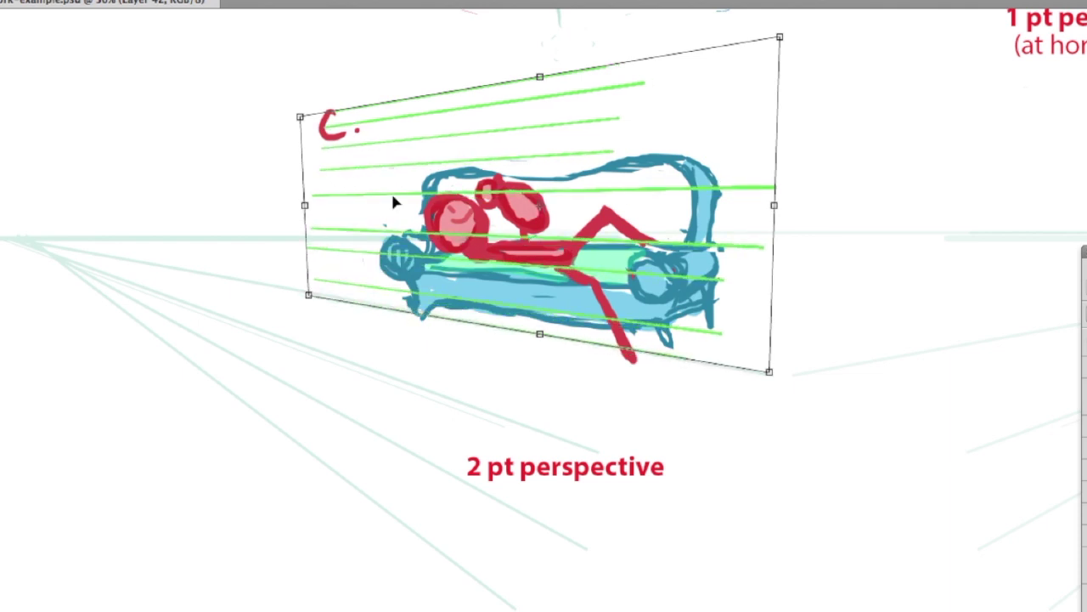
pyautogui.moveTo(305, 208); pyautogui.dragTo(306, 224)
pyautogui.moveTo(309, 311)
pyautogui.mouseDown()
pyautogui.moveTo(311, 234)
pyautogui.moveTo(311, 293)
pyautogui.mouseUp()
pyautogui.moveTo(299, 133); pyautogui.dragTo(299, 140)
pyautogui.moveTo(780, 37)
pyautogui.mouseDown()
pyautogui.moveTo(774, 13)
pyautogui.moveTo(773, 23)
pyautogui.mouseUp()
pyautogui.press('Return')
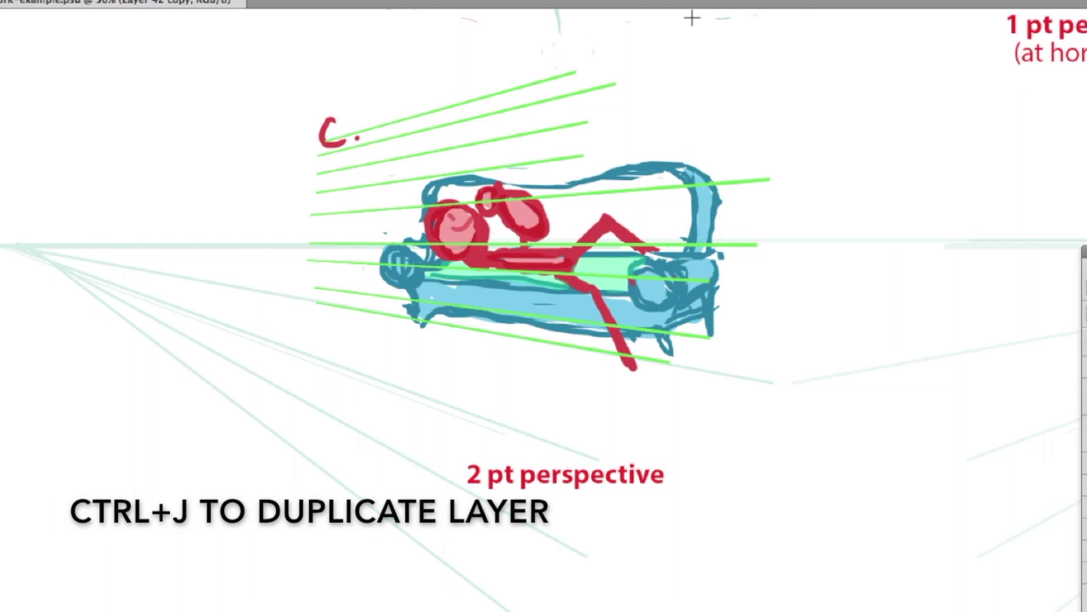
# Flip the duplicated green lines horizontally and shift the mirrored copy to the right
pyautogui.click(89, 1)
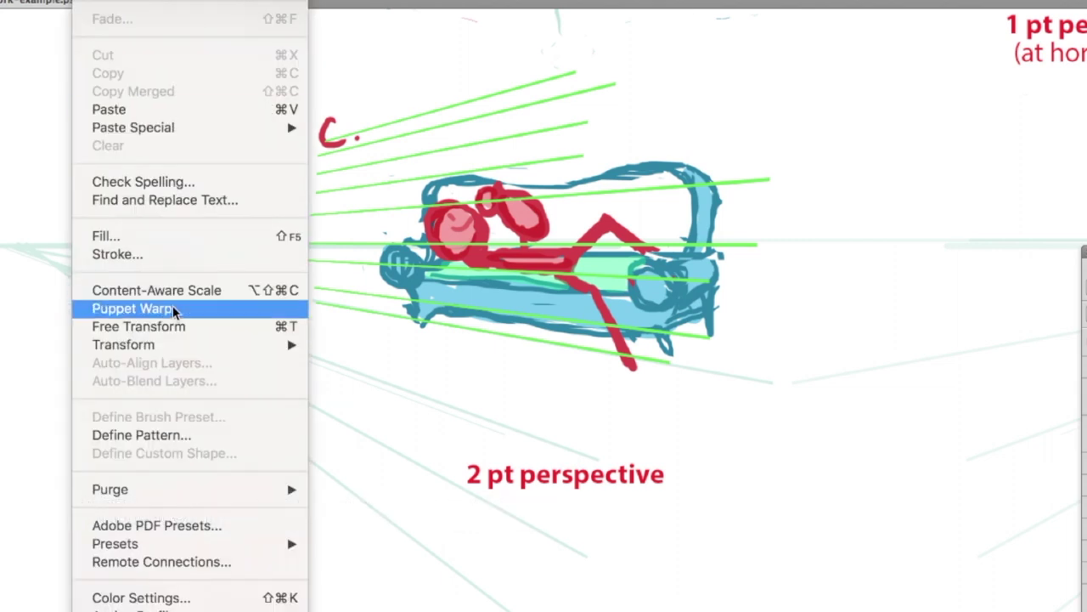
pyautogui.moveTo(181, 346)
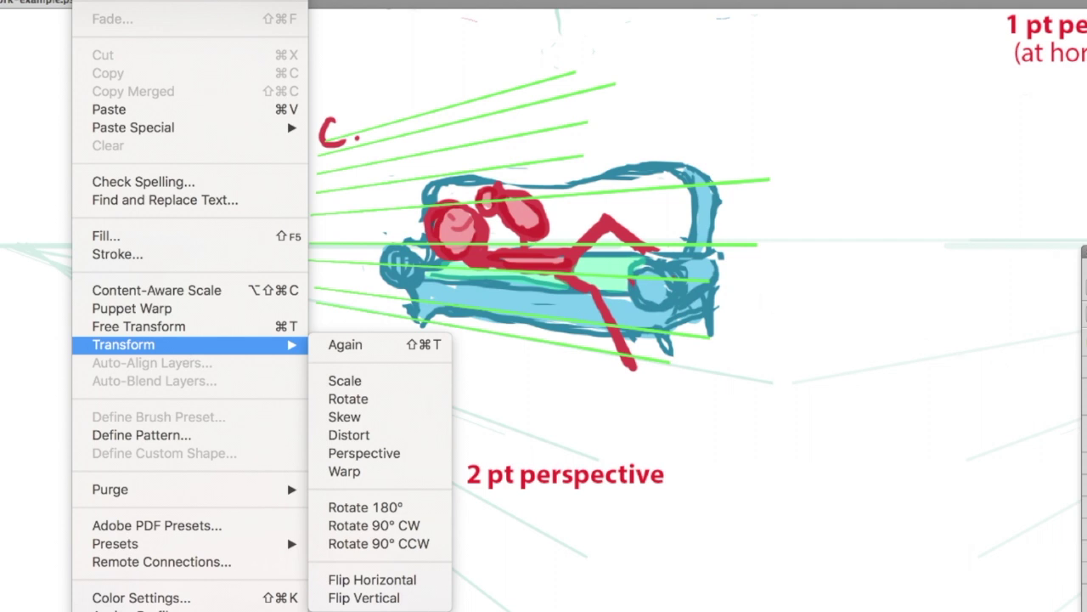
pyautogui.click(378, 586)
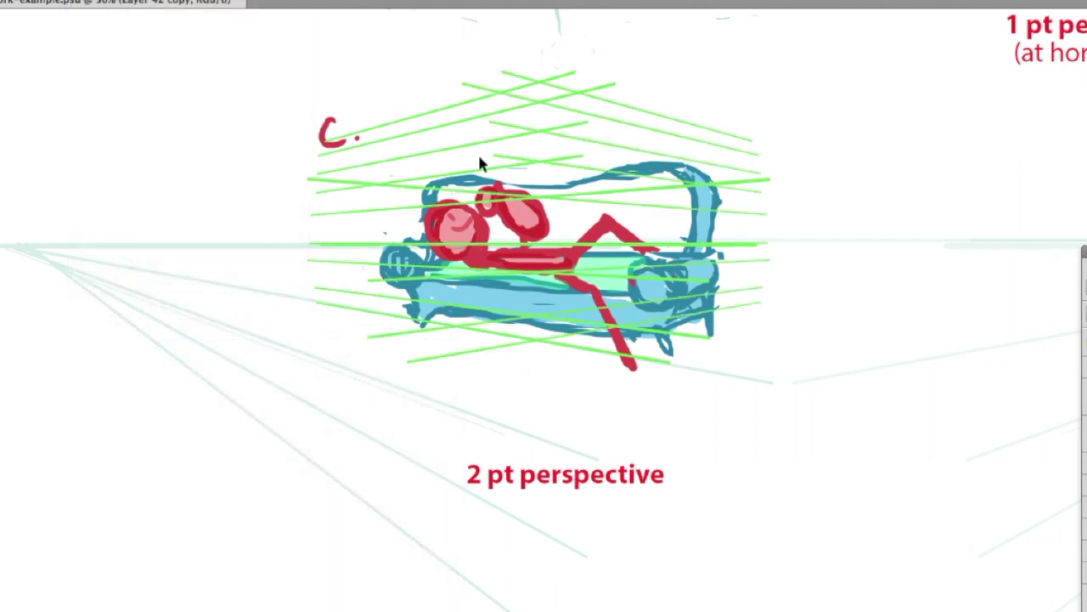
pyautogui.hotkey('ctrl', 't')
pyautogui.moveTo(602, 161); pyautogui.dragTo(690, 161)
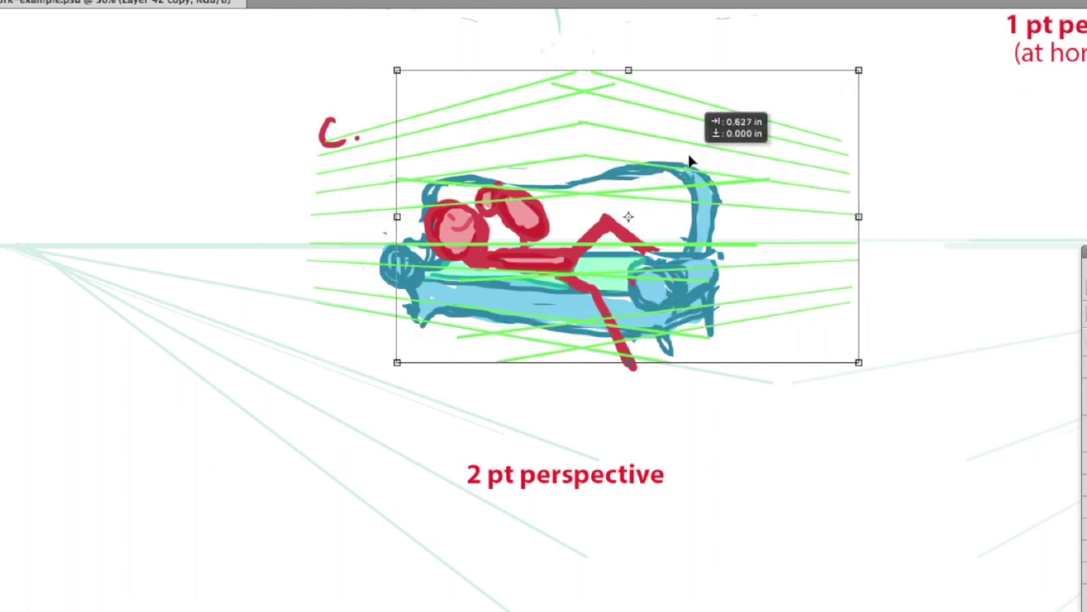
pyautogui.press('Return')
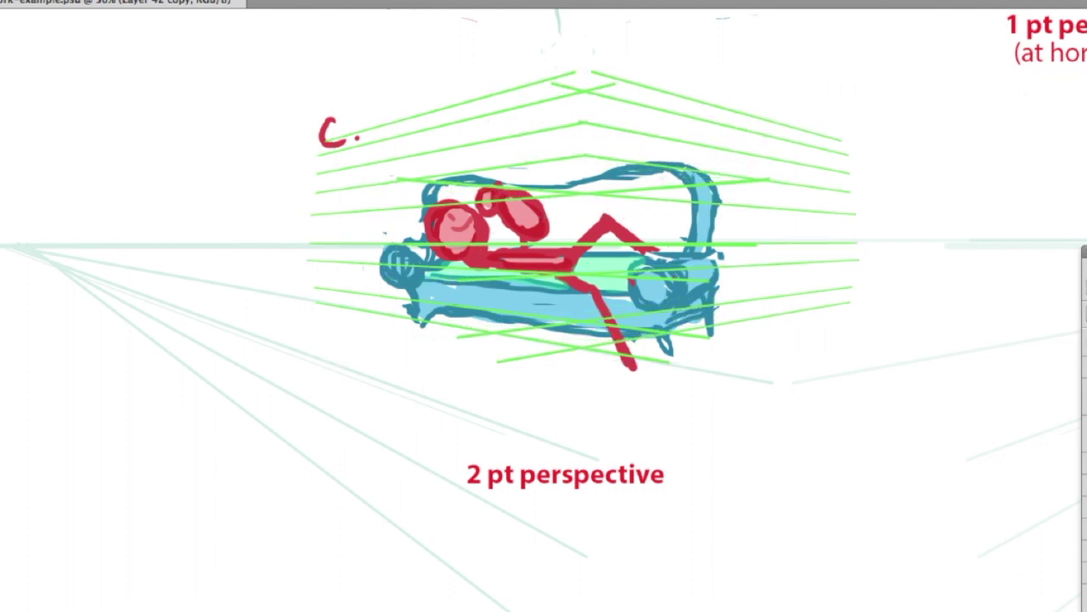
# Recolour the mirrored lines purple with a +180 hue shift and move them left into place
pyautogui.hotkey('ctrl', 'u')
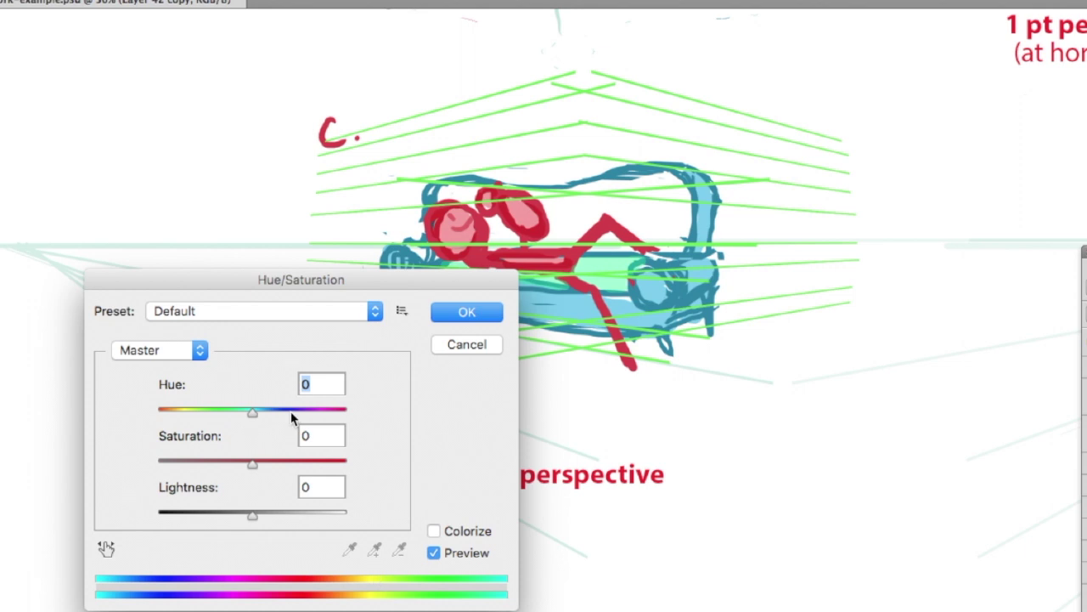
pyautogui.moveTo(252, 410); pyautogui.dragTo(349, 411)
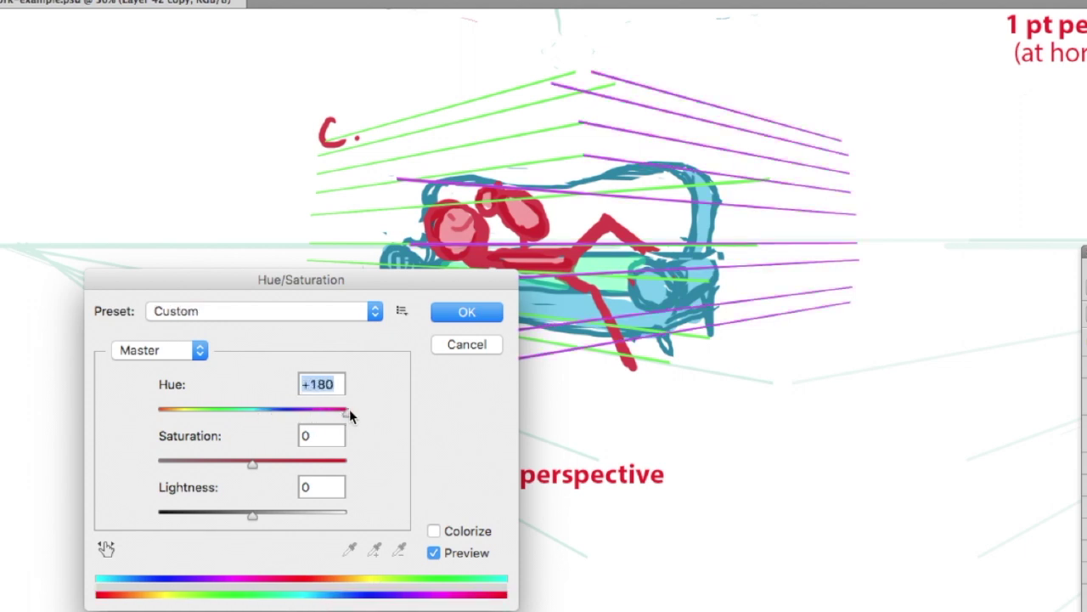
pyautogui.click(459, 313)
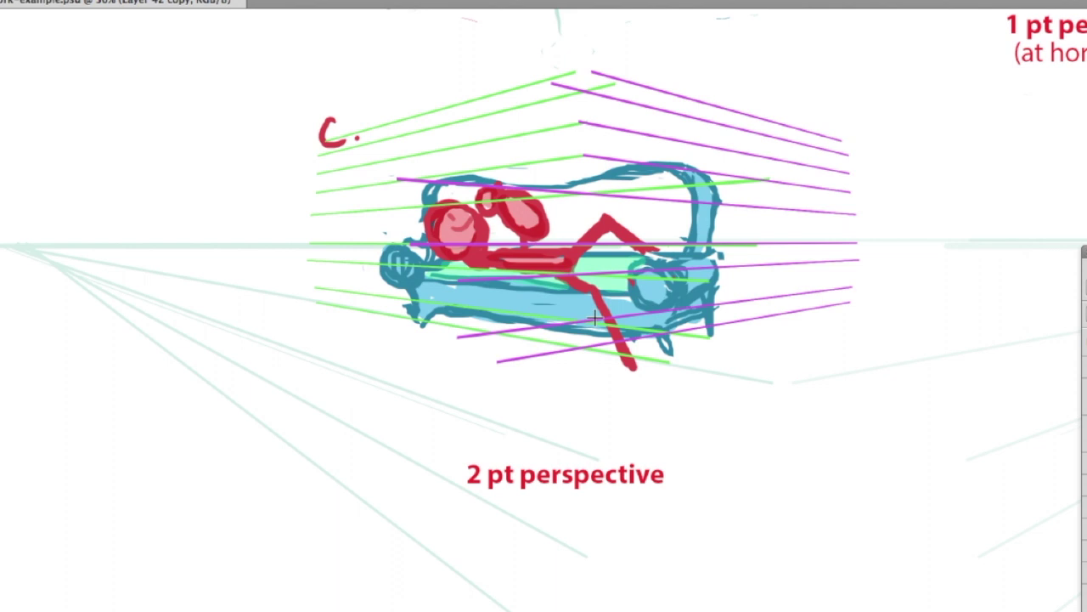
pyautogui.hotkey('ctrl', 't')
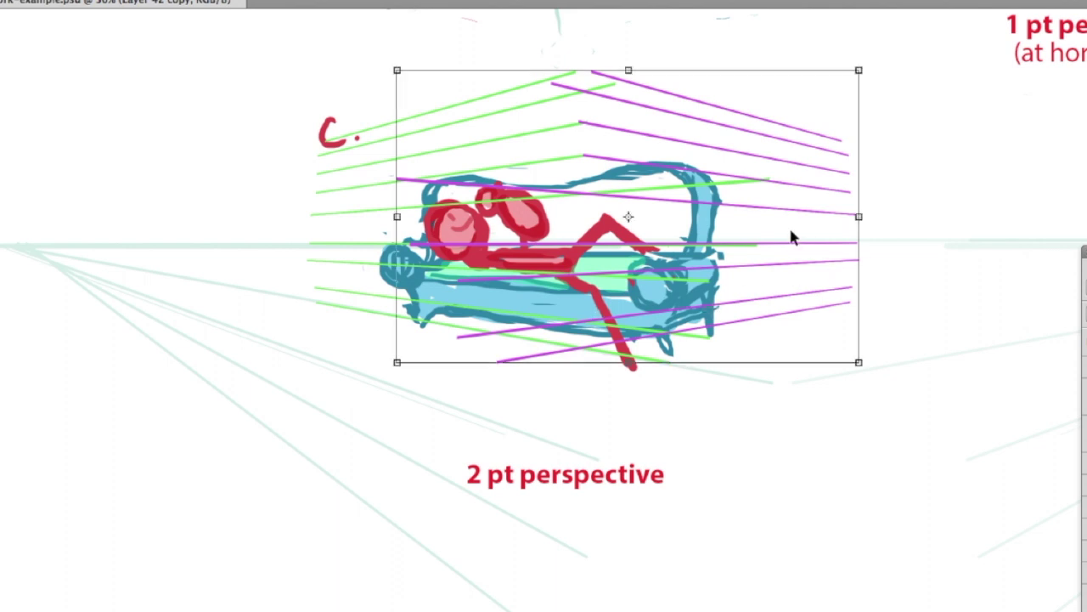
pyautogui.moveTo(790, 230); pyautogui.dragTo(714, 231)
pyautogui.press('Return')
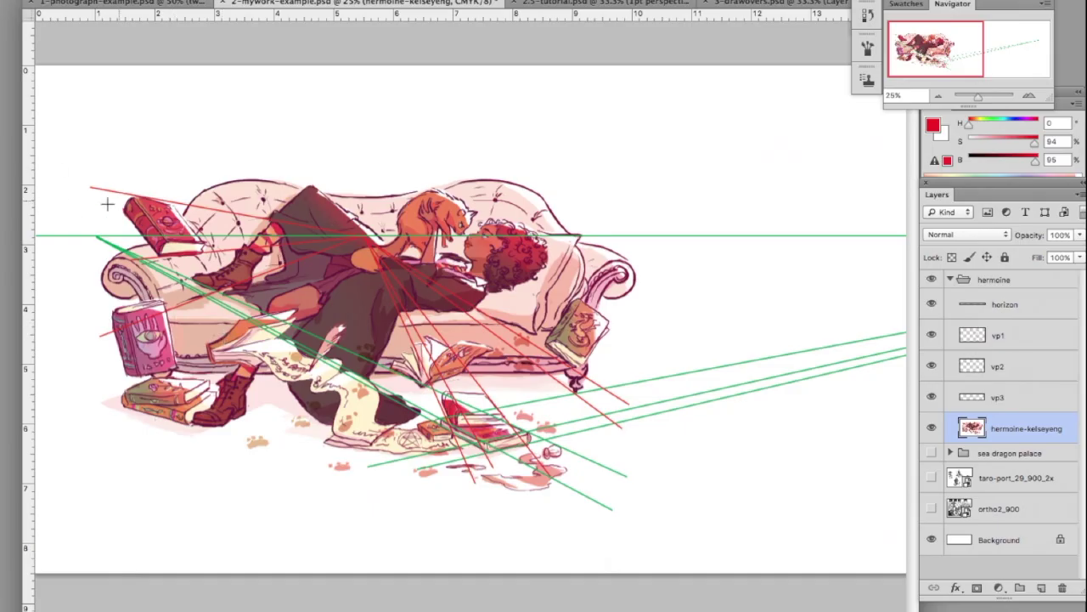
# Scroll across the sofa illustration to the vanishing point and back
pyautogui.hscroll(10, 107, 204)
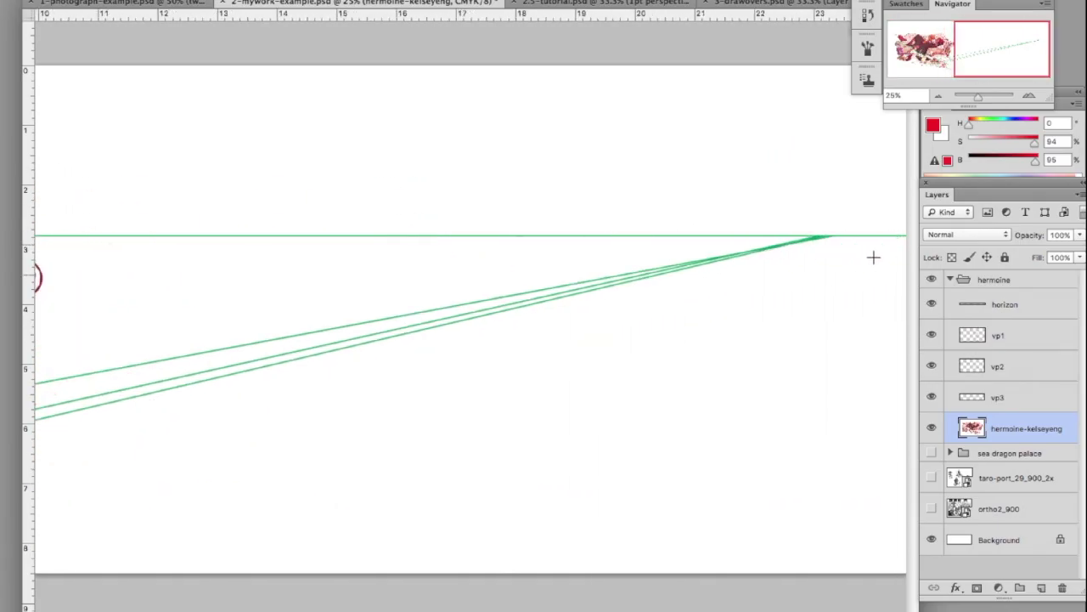
pyautogui.hscroll(-10, 774, 247)
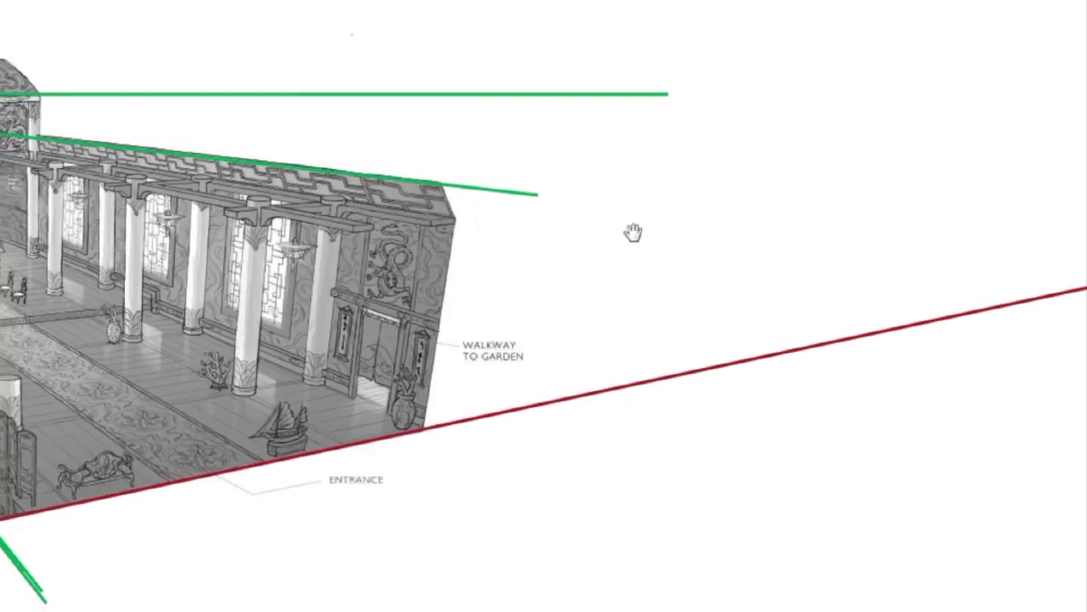
# Draw a red line along the hall's bottom edge, extend the green horizon full-width, and add a vertical line
pyautogui.scroll(-5, 632, 232)
pyautogui.moveTo(221, 391); pyautogui.dragTo(1085, 202)
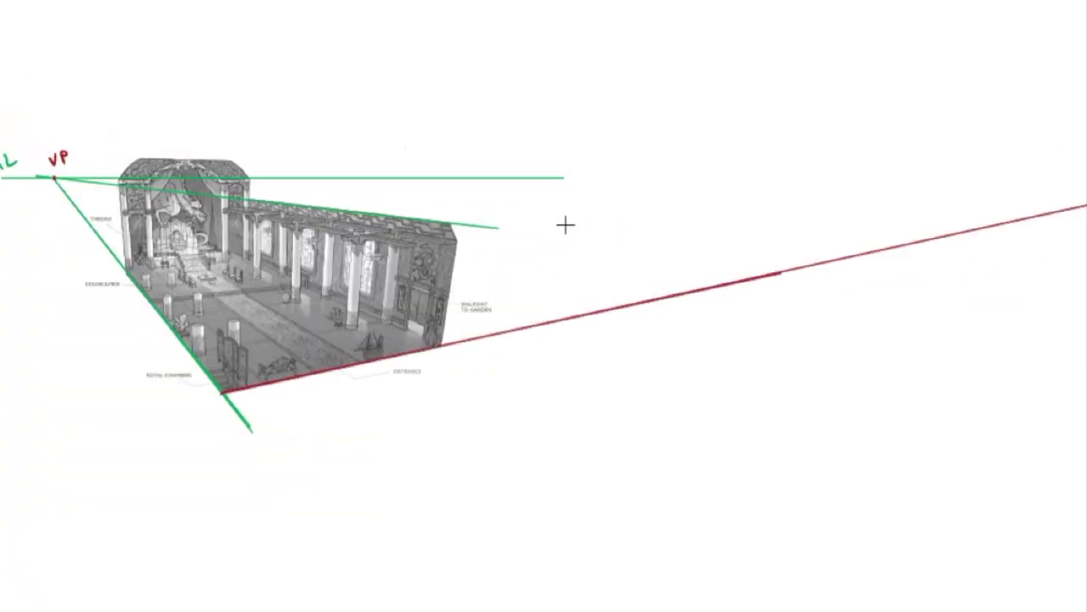
pyautogui.moveTo(55, 178); pyautogui.dragTo(1085, 177)
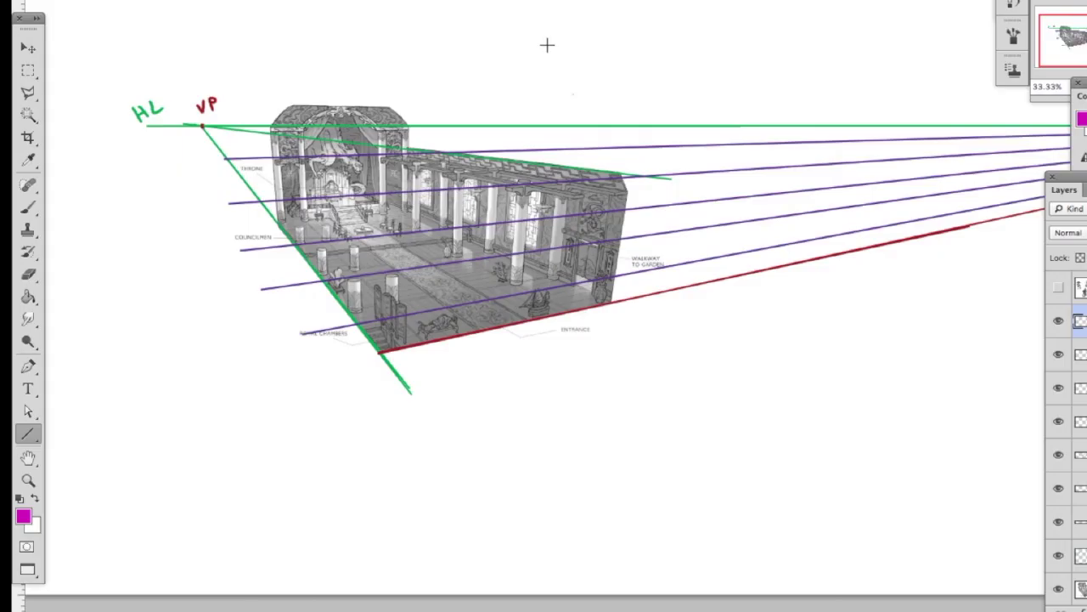
pyautogui.moveTo(546, 44); pyautogui.dragTo(510, 537)
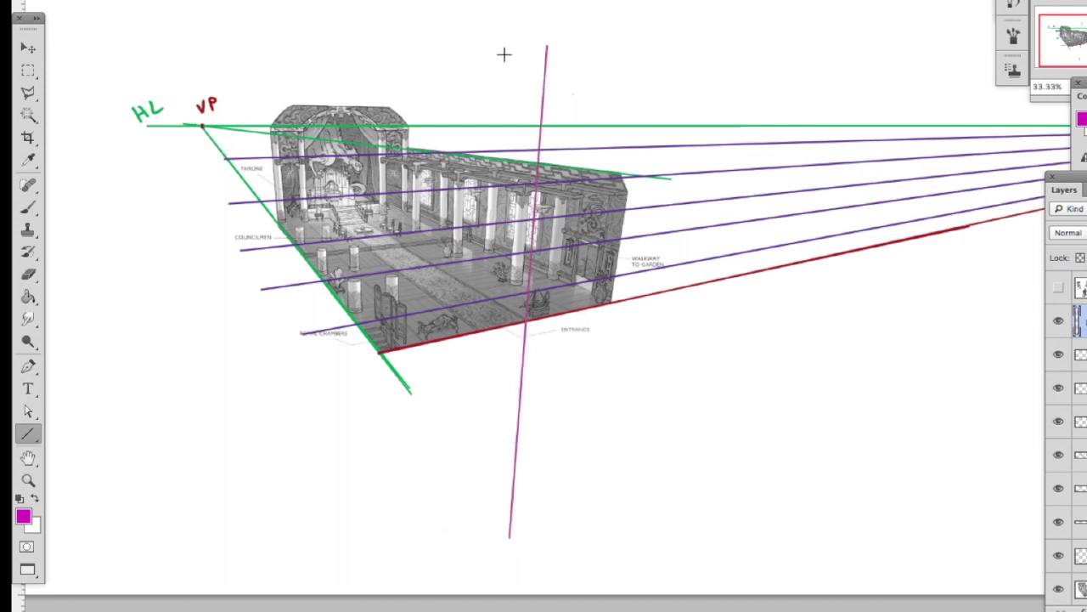
# Undo the first attempt and draw four magenta verticals top to bottom across the hall
pyautogui.hotkey('ctrl', 'z')
pyautogui.moveTo(523, 30); pyautogui.dragTo(520, 583)
pyautogui.moveTo(482, 32); pyautogui.dragTo(482, 552)
pyautogui.moveTo(428, 21); pyautogui.dragTo(428, 535)
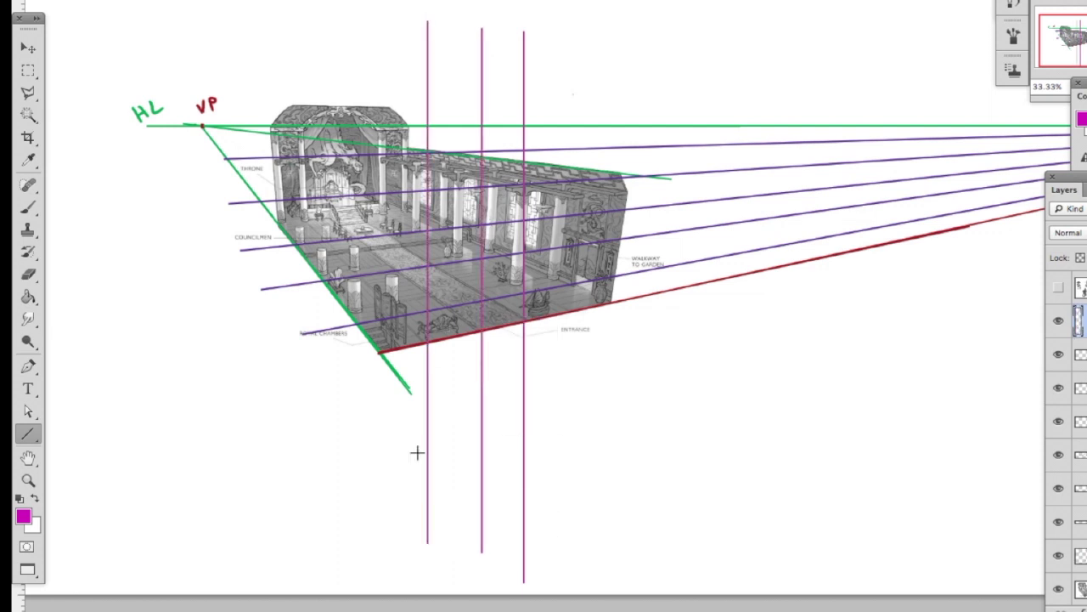
pyautogui.moveTo(366, 24)
pyautogui.mouseDown()
pyautogui.moveTo(379, 252)
pyautogui.moveTo(374, 575)
pyautogui.mouseUp()
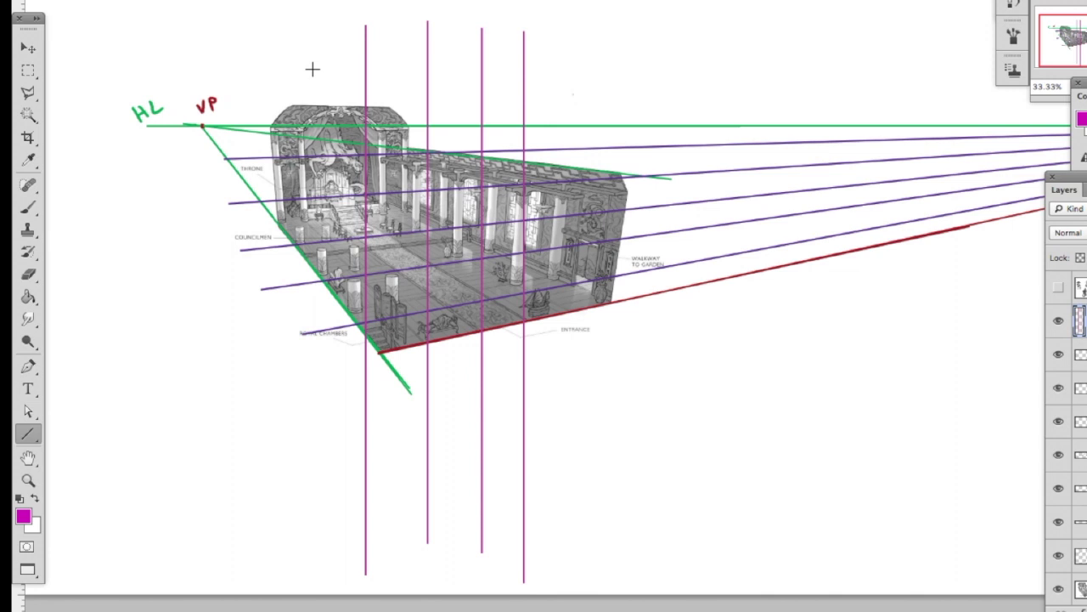
# Add two more verticals on the left, then skew all the lines to converge toward the bottom
pyautogui.moveTo(307, 34); pyautogui.dragTo(306, 556)
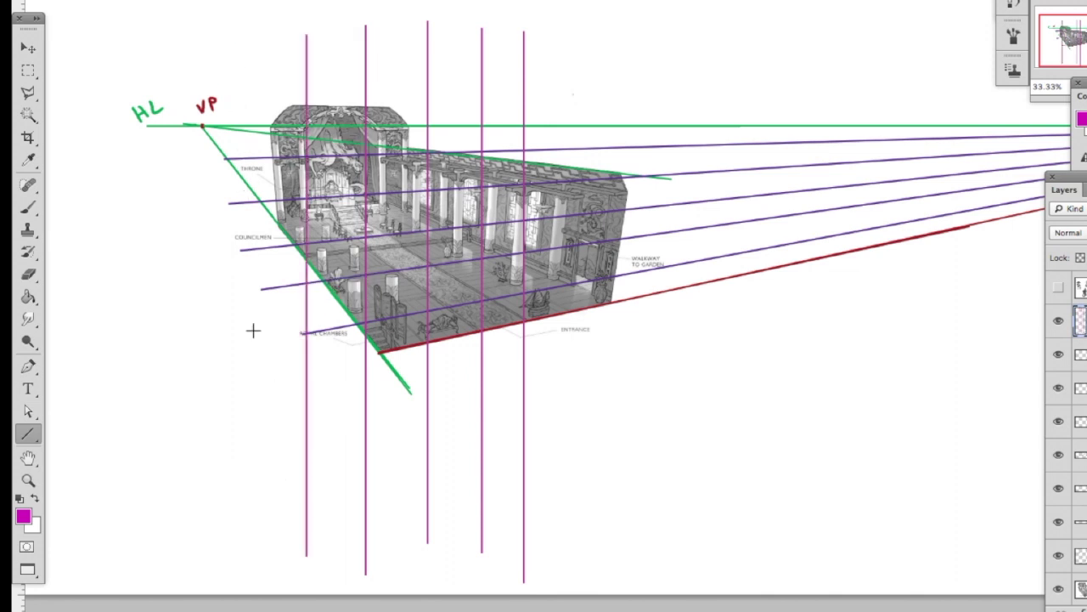
pyautogui.moveTo(229, 30); pyautogui.dragTo(270, 586)
pyautogui.hotkey('ctrl', 't')
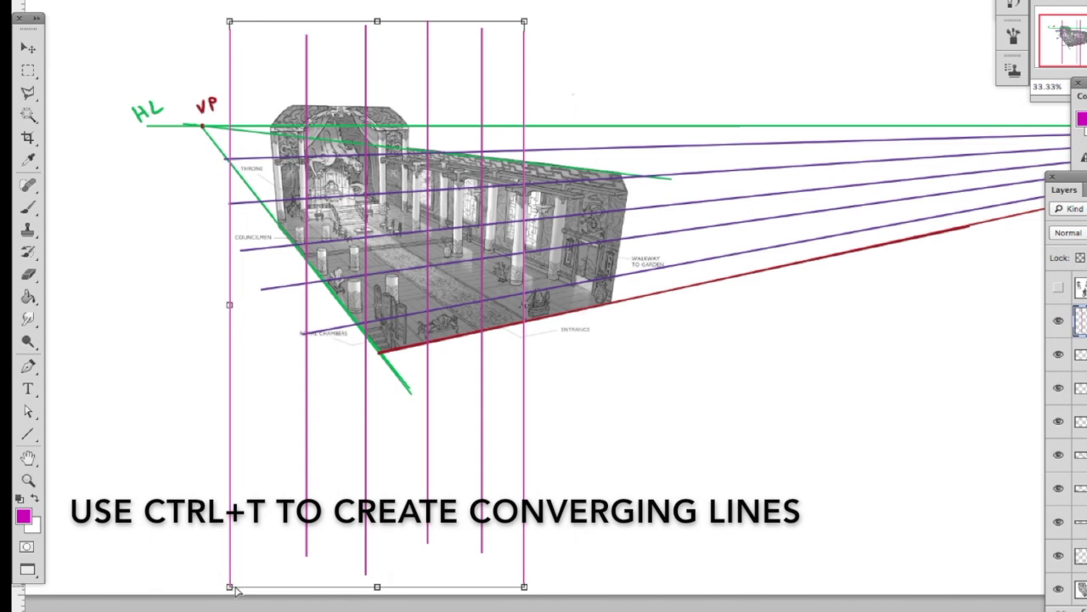
pyautogui.moveTo(230, 586); pyautogui.dragTo(275, 589)
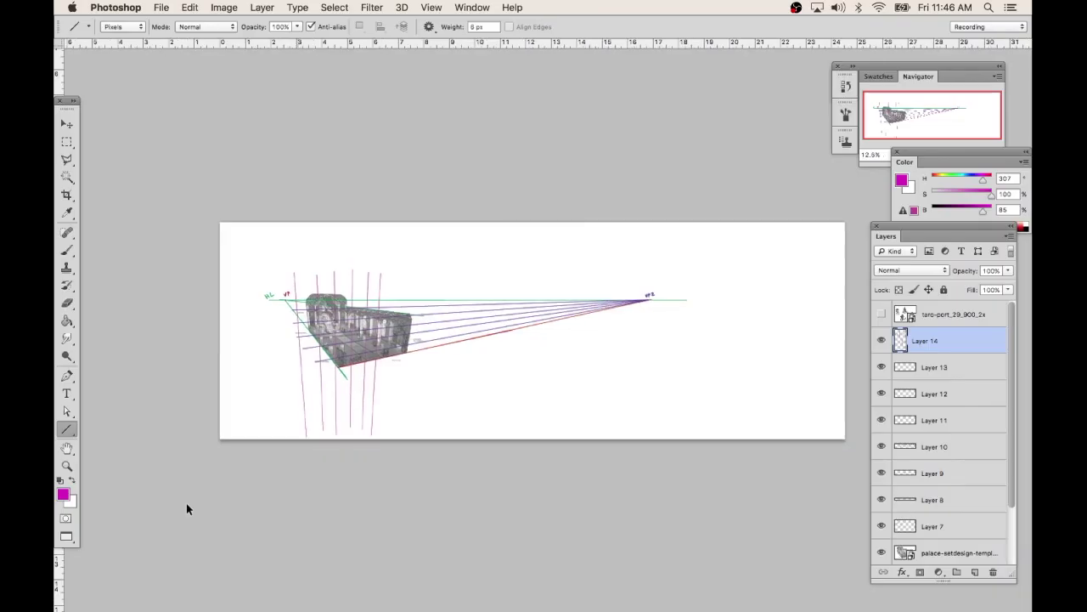
# Zoom out and drop a vertical and a horizontal guide over the palace drawing, then zoom back in
pyautogui.hotkey('ctrl', '-')
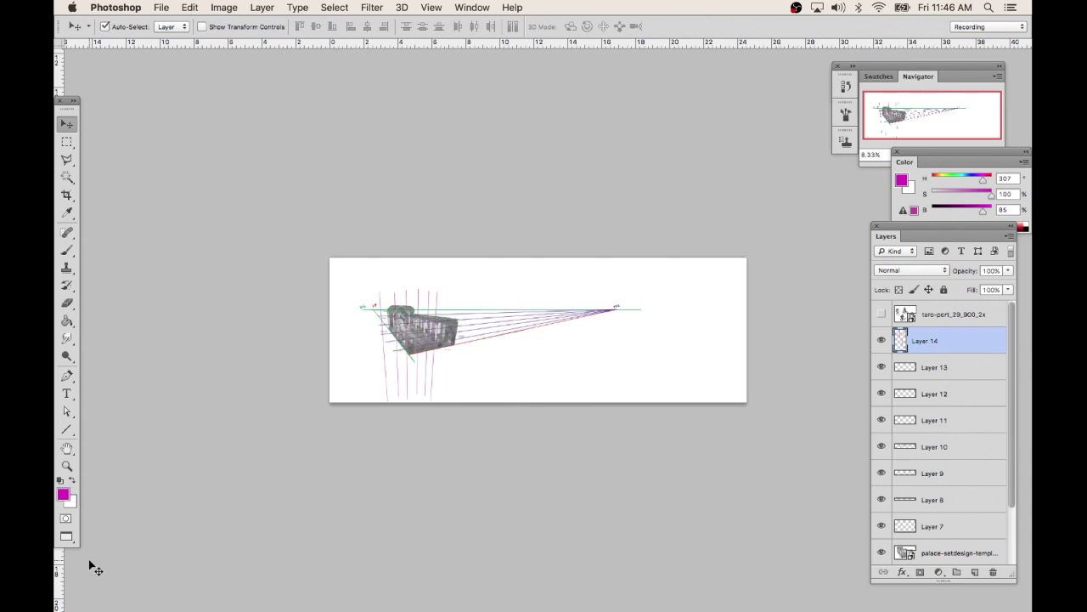
pyautogui.moveTo(61, 573); pyautogui.dragTo(413, 545)
pyautogui.press('super+plus')
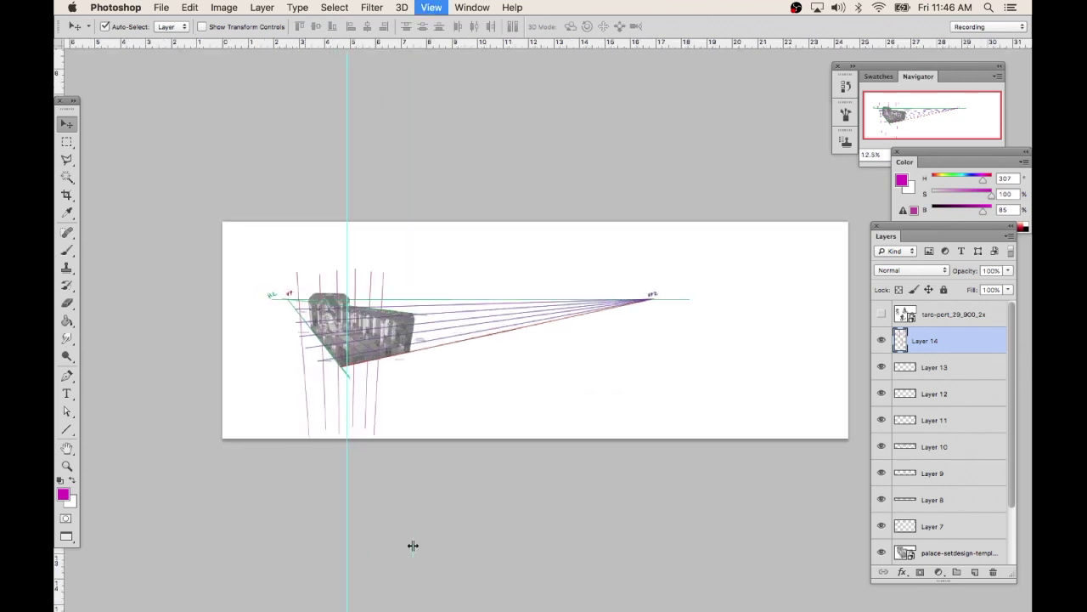
pyautogui.moveTo(403, 41); pyautogui.dragTo(415, 553)
pyautogui.press('super+plus')
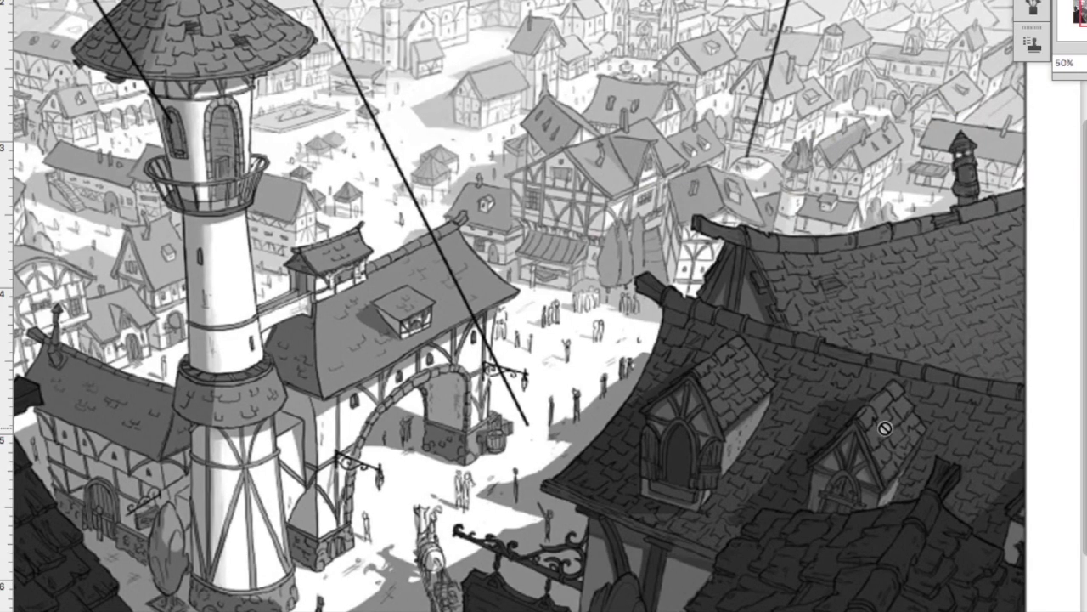
# Zoom out to see the whole tops-and-bottoms illustration
pyautogui.hotkey('ctrl', '-')
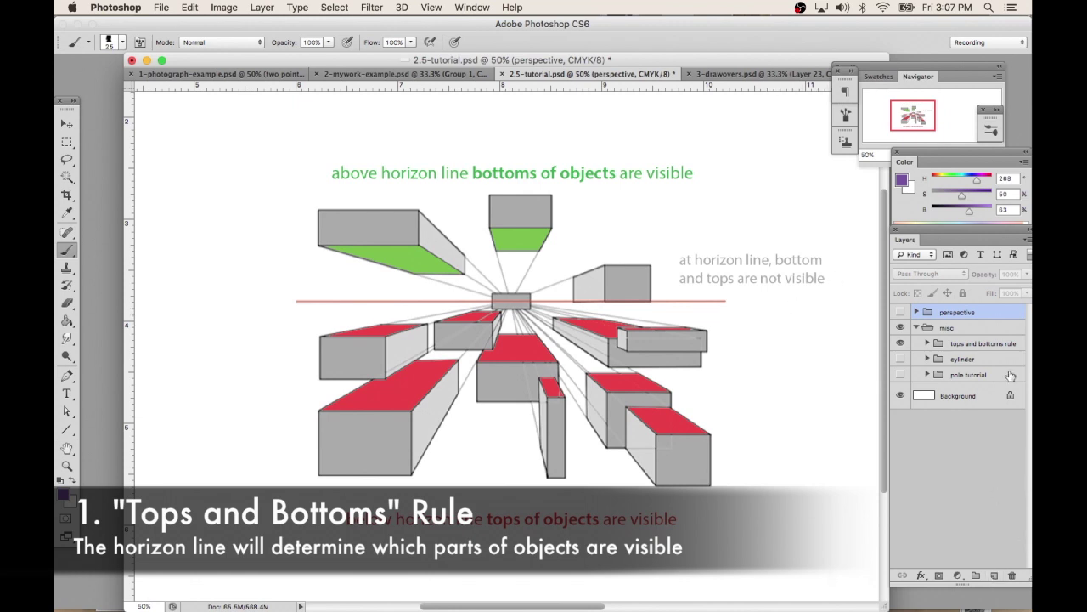
# On a new layer above Layer 45, handwrite HL by the horizon and sample the box's green
pyautogui.click(983, 345)
pyautogui.click(927, 343)
pyautogui.click(975, 365)
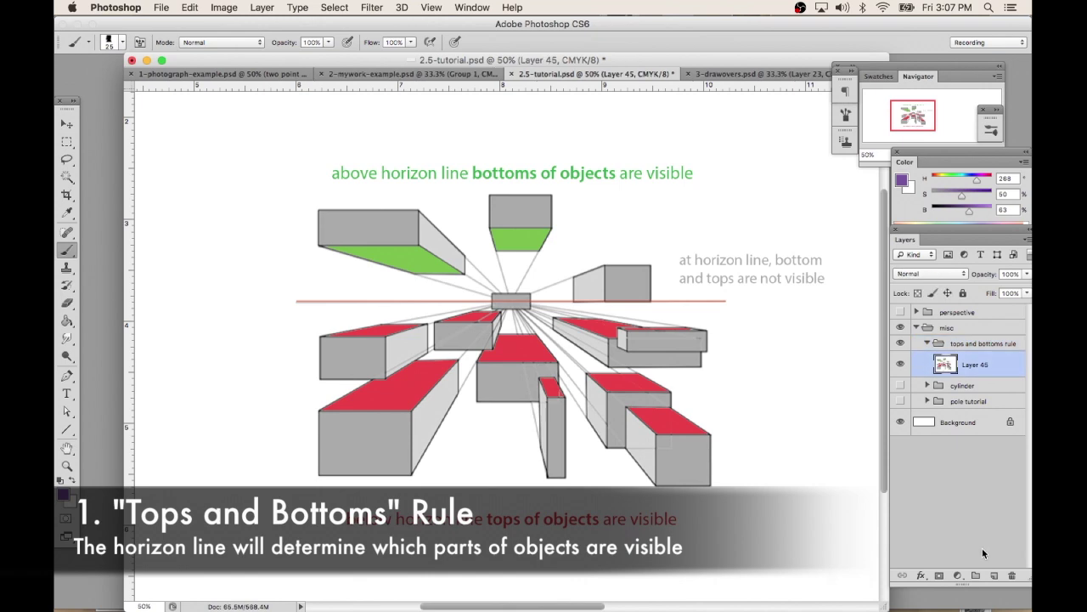
pyautogui.click(994, 575)
pyautogui.moveTo(231, 292)
pyautogui.mouseDown()
pyautogui.moveTo(228, 319)
pyautogui.moveTo(245, 316)
pyautogui.moveTo(247, 303)
pyautogui.mouseUp()
pyautogui.moveTo(255, 283); pyautogui.dragTo(281, 312)
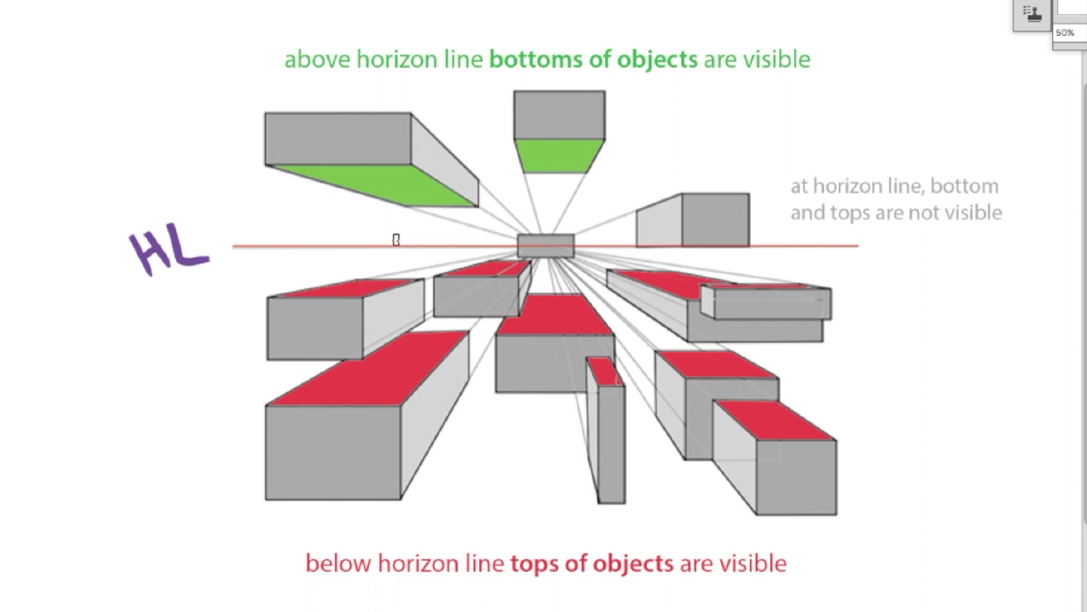
pyautogui.click(420, 174)
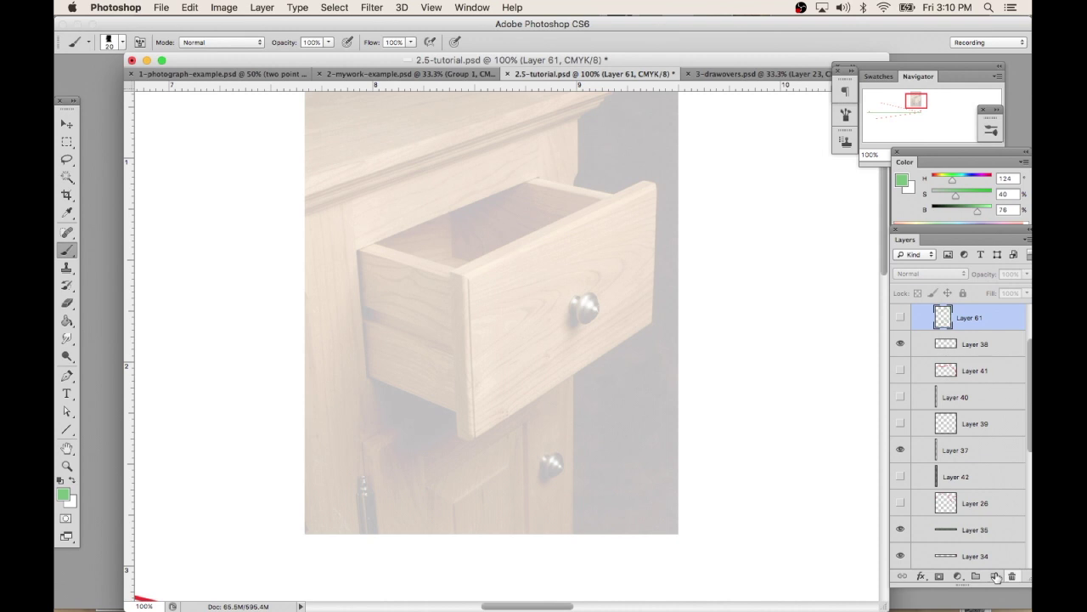
# On a new layer, outline the drawer front in green and draw both corner-to-corner diagonals
pyautogui.click(996, 578)
pyautogui.press('u')
pyautogui.moveTo(462, 275); pyautogui.dragTo(470, 439)
pyautogui.moveTo(470, 439); pyautogui.dragTo(653, 325)
pyautogui.moveTo(652, 325); pyautogui.dragTo(654, 185)
pyautogui.moveTo(654, 184); pyautogui.dragTo(461, 276)
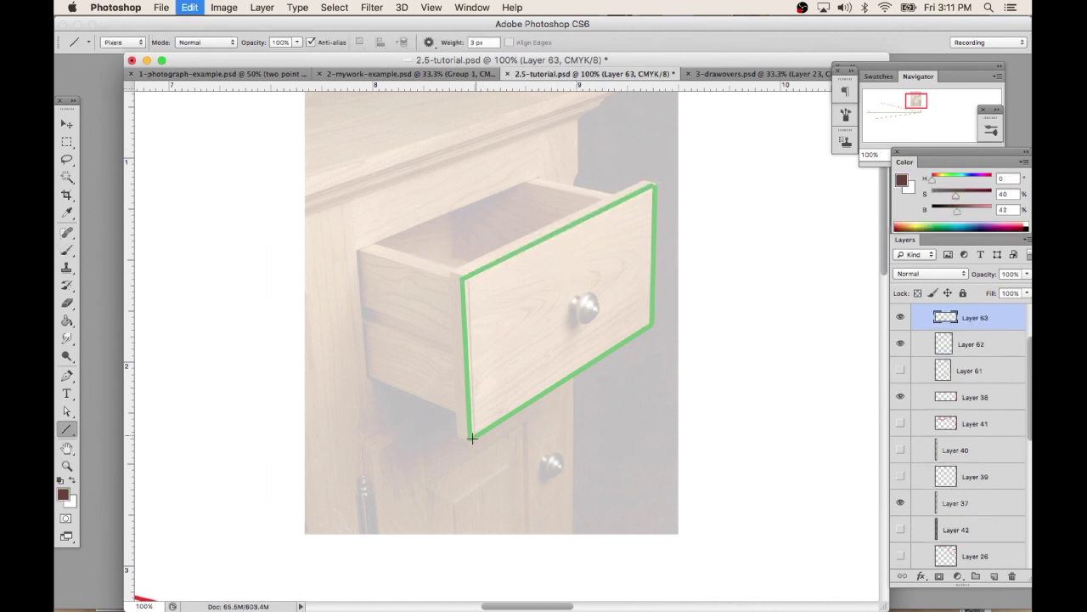
pyautogui.moveTo(470, 439); pyautogui.dragTo(654, 183)
pyautogui.moveTo(463, 277)
pyautogui.mouseDown()
pyautogui.moveTo(651, 313)
pyautogui.moveTo(653, 323)
pyautogui.mouseUp()
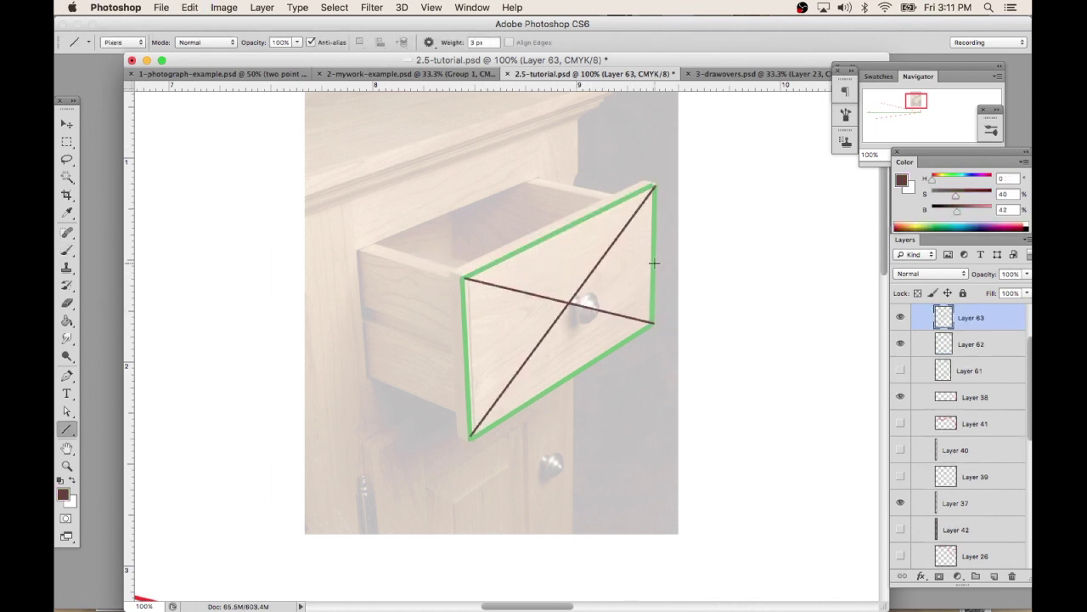
# On another new layer, brush a small ring around the knob where the diagonals cross
pyautogui.click(997, 578)
pyautogui.press('b')
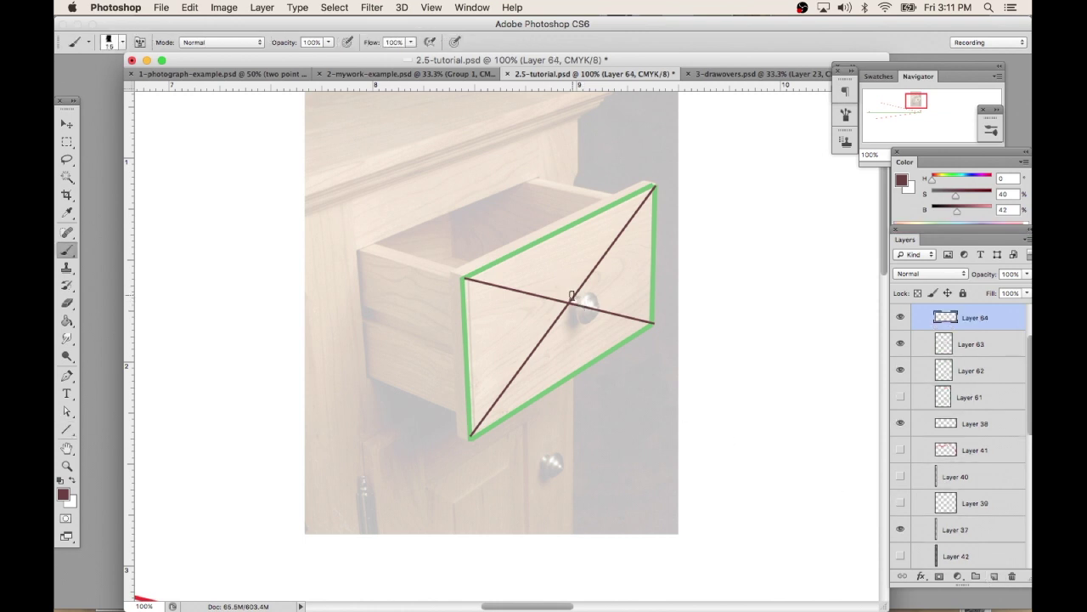
pyautogui.press('[')
pyautogui.press('[')
pyautogui.click(572, 298)
pyautogui.hotkey('ctrl', 'z')
pyautogui.moveTo(575, 298)
pyautogui.mouseDown()
pyautogui.moveTo(565, 303)
pyautogui.moveTo(577, 314)
pyautogui.moveTo(571, 297)
pyautogui.mouseUp()
pyautogui.press('e')
pyautogui.moveTo(577, 304)
pyautogui.mouseDown()
pyautogui.moveTo(586, 299)
pyautogui.moveTo(594, 314)
pyautogui.mouseUp()
pyautogui.press('b')
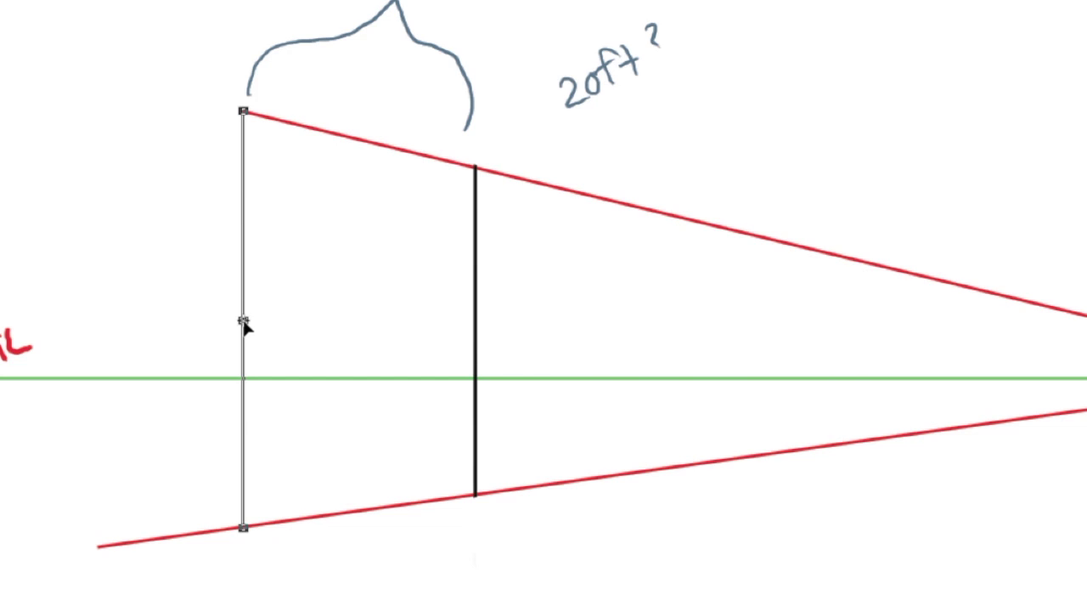
# Dismiss the transform error and draw a line from the VP to the nearer pole's midpoint
pyautogui.click(243, 321)
pyautogui.press('Return')
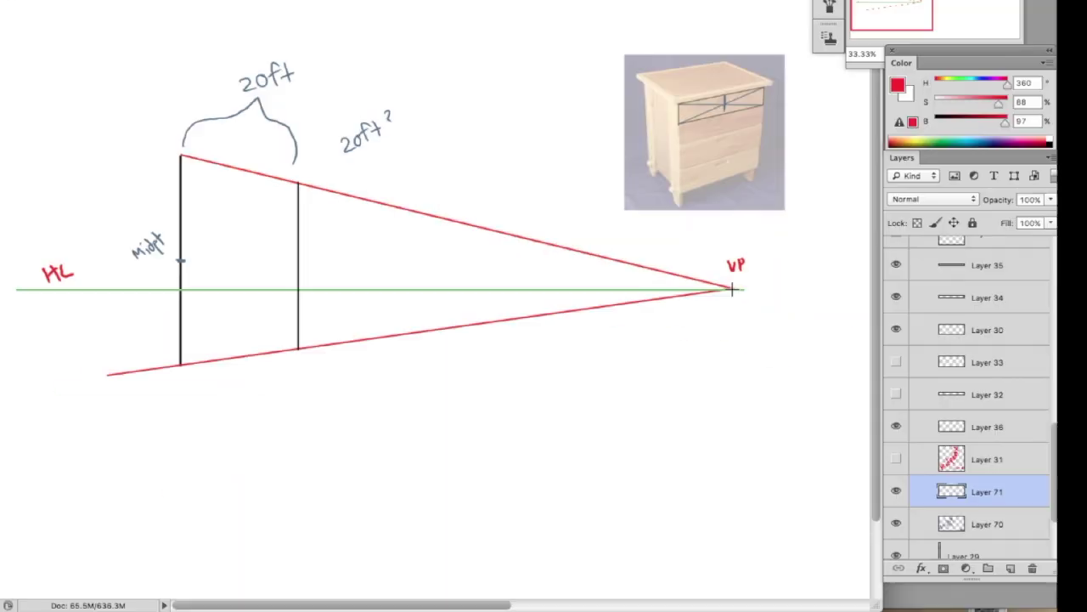
pyautogui.moveTo(1086, 409); pyautogui.dragTo(166, 355)
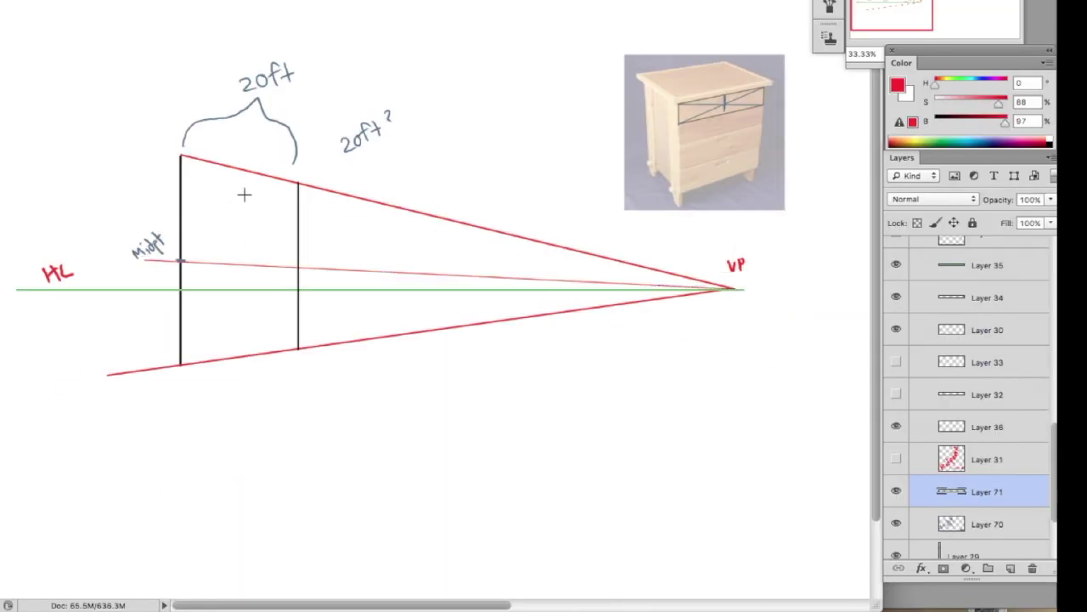
pyautogui.hotkey('ctrl', '+')
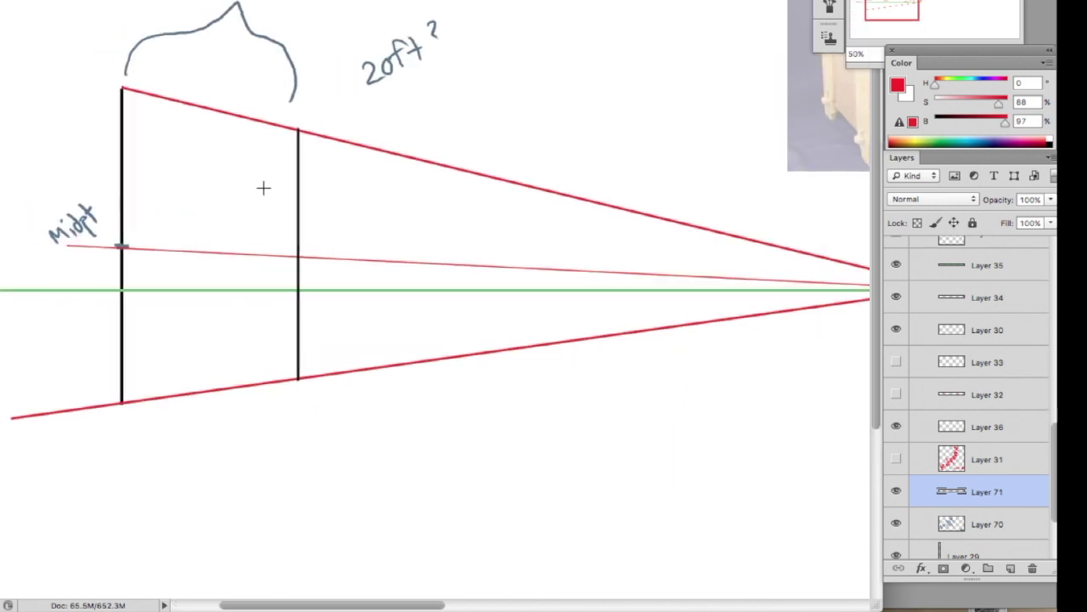
pyautogui.hscroll(-1, 262, 186)
pyautogui.hscroll(6, 599, 246)
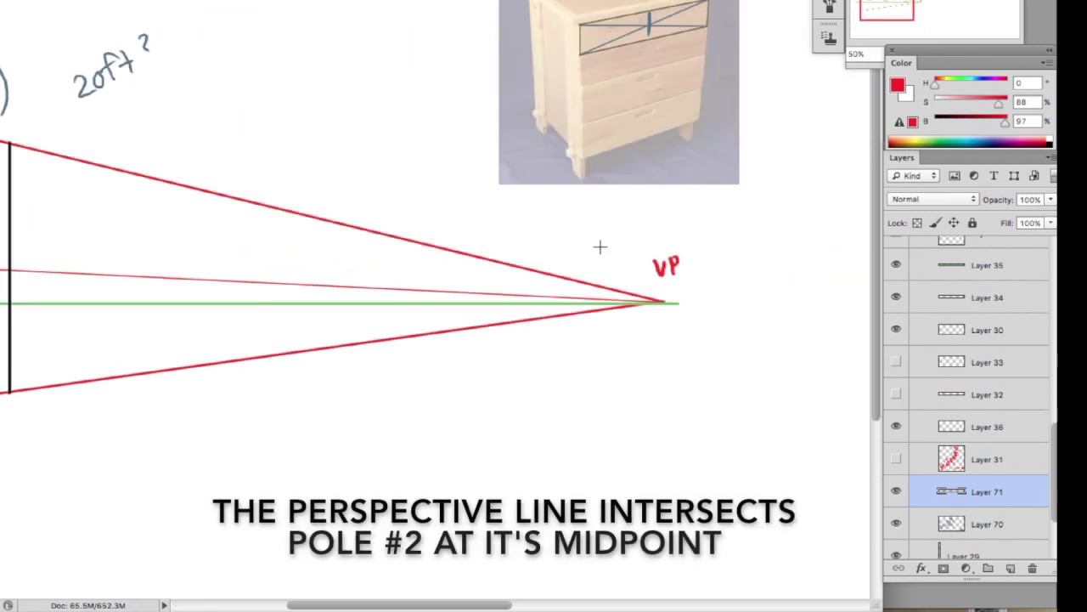
pyautogui.hscroll(-10, 628, 272)
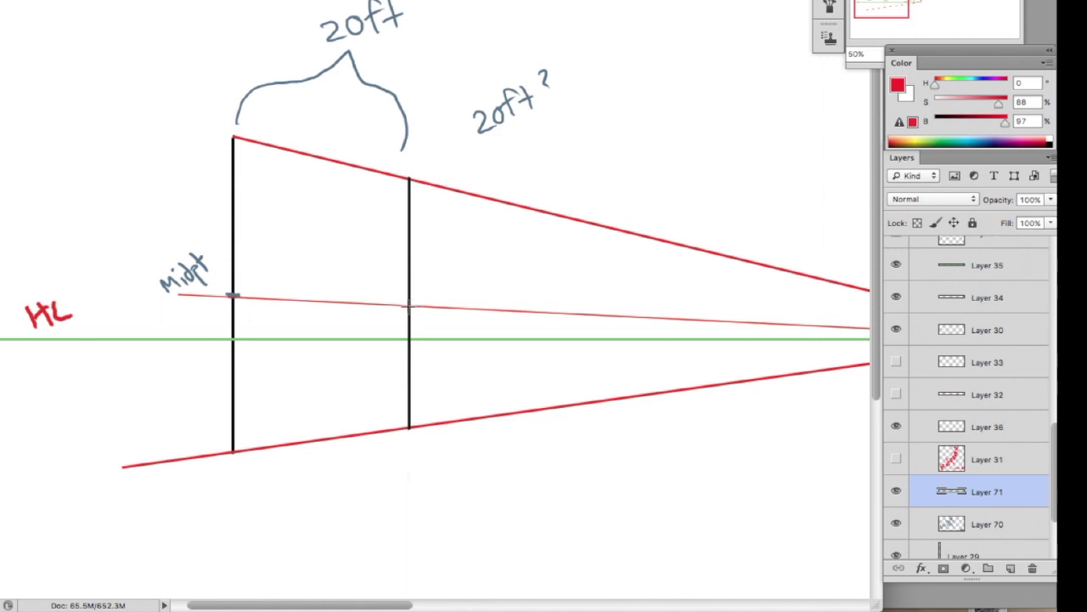
# On a new layer, draw a teal diagonal from pole 1's top to place the third pole
pyautogui.click(1010, 568)
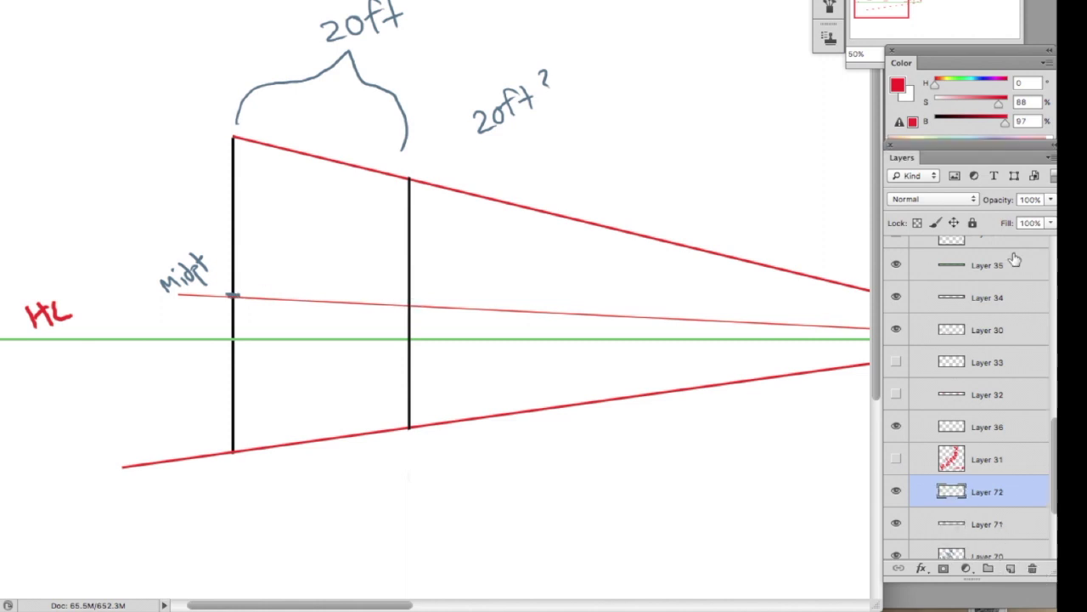
pyautogui.click(964, 145)
pyautogui.moveTo(234, 137)
pyautogui.mouseDown()
pyautogui.moveTo(536, 405)
pyautogui.moveTo(527, 417)
pyautogui.moveTo(535, 206)
pyautogui.mouseUp()
pyautogui.hotkey('ctrl', 'shift', 'alt', 'n')
# Draw a pale diagonal from pole 2's top and add a lightened fourth pole at its crossing
pyautogui.hotkey('ctrl', 'shift', 'alt', 'n')
pyautogui.click(963, 134)
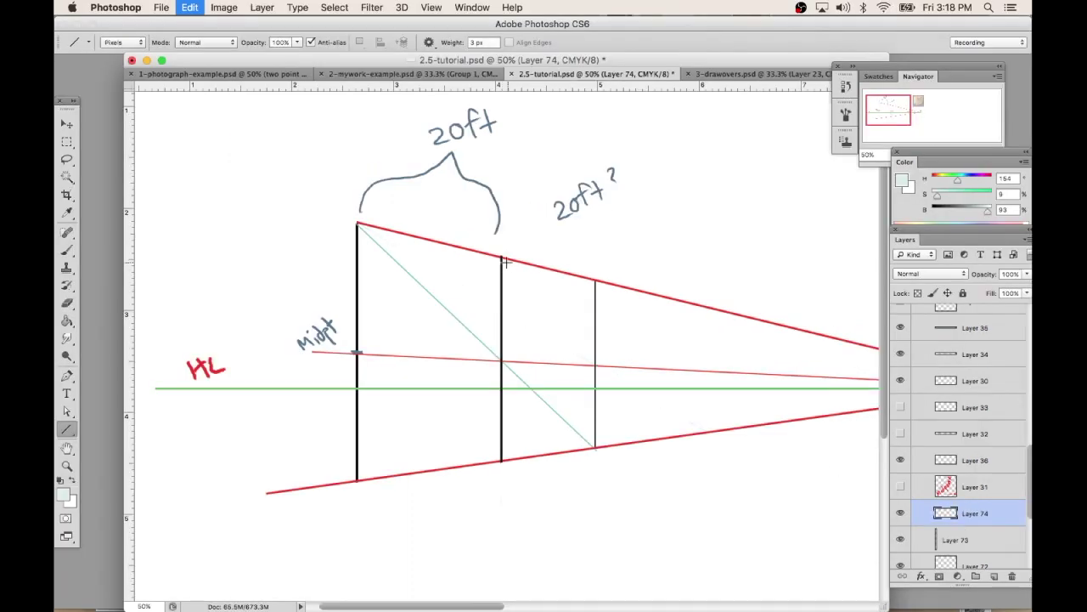
pyautogui.moveTo(409, 177); pyautogui.dragTo(594, 397)
pyautogui.press('b')
pyautogui.hotkey('ctrl', 'shift', 'alt', 'n')
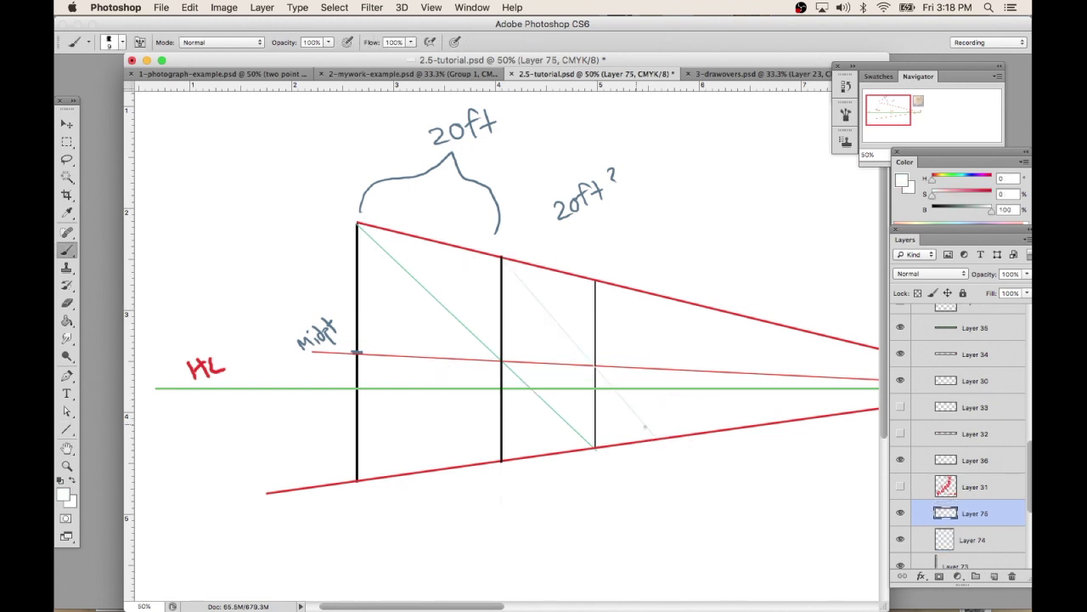
pyautogui.moveTo(658, 294)
pyautogui.mouseDown()
pyautogui.moveTo(660, 436)
pyautogui.moveTo(659, 294)
pyautogui.mouseUp()
pyautogui.press('e')
pyautogui.moveTo(660, 388); pyautogui.dragTo(659, 438)
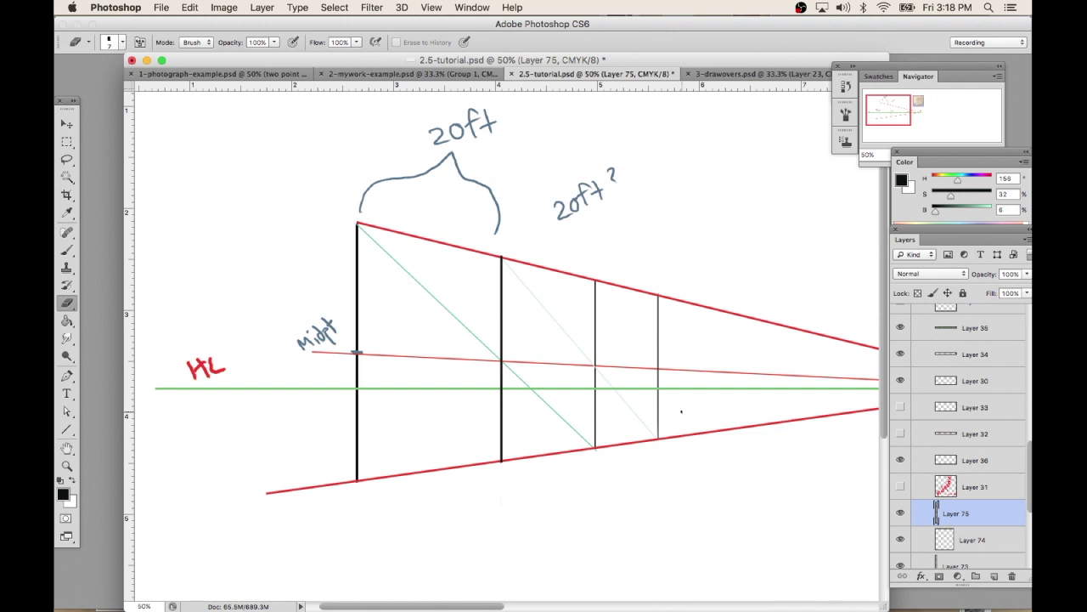
# On a new layer, brace the two new spans in blue-grey and label them 20ft
pyautogui.hotkey('ctrl', 'shift', 'alt', 'n')
pyautogui.press('b')
pyautogui.moveTo(515, 253)
pyautogui.mouseDown()
pyautogui.moveTo(561, 239)
pyautogui.moveTo(586, 272)
pyautogui.mouseUp()
pyautogui.moveTo(600, 274); pyautogui.dragTo(645, 280)
pyautogui.moveTo(619, 228); pyautogui.dragTo(629, 239)
pyautogui.moveTo(637, 226); pyautogui.dragTo(637, 227)
pyautogui.moveTo(648, 224); pyautogui.dragTo(644, 240)
pyautogui.moveTo(641, 231); pyautogui.dragTo(657, 230)
pyautogui.hotkey('ctrl', 'shift', 'alt', 'n')
pyautogui.press('u')
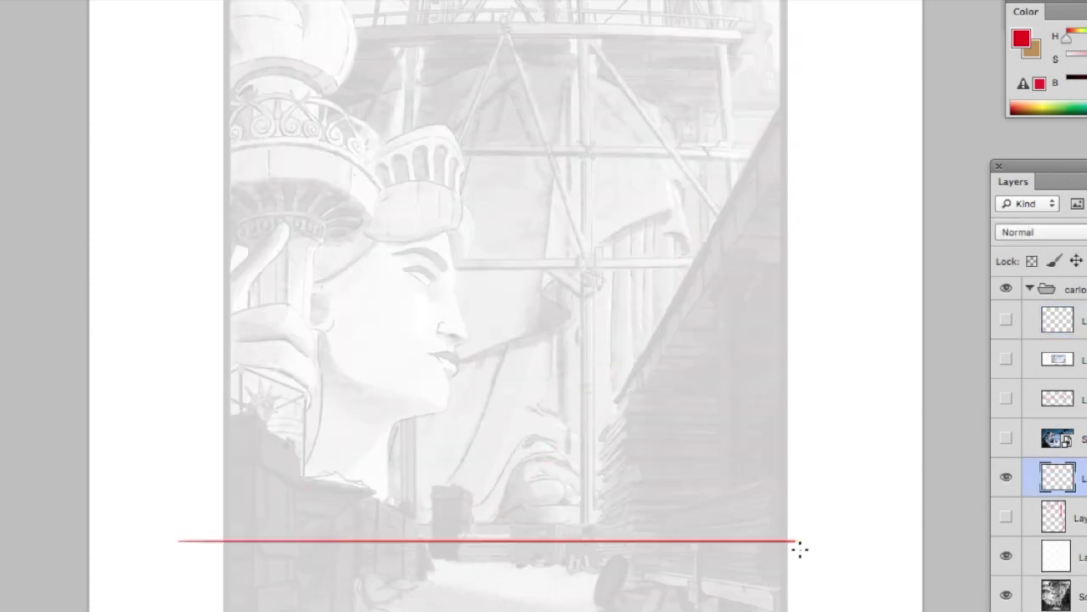
# Label HL and the vp, select the torch balcony ellipse, and sketch its centre line and sides
pyautogui.moveTo(817, 520); pyautogui.dragTo(830, 550)
pyautogui.moveTo(511, 518); pyautogui.dragTo(544, 546)
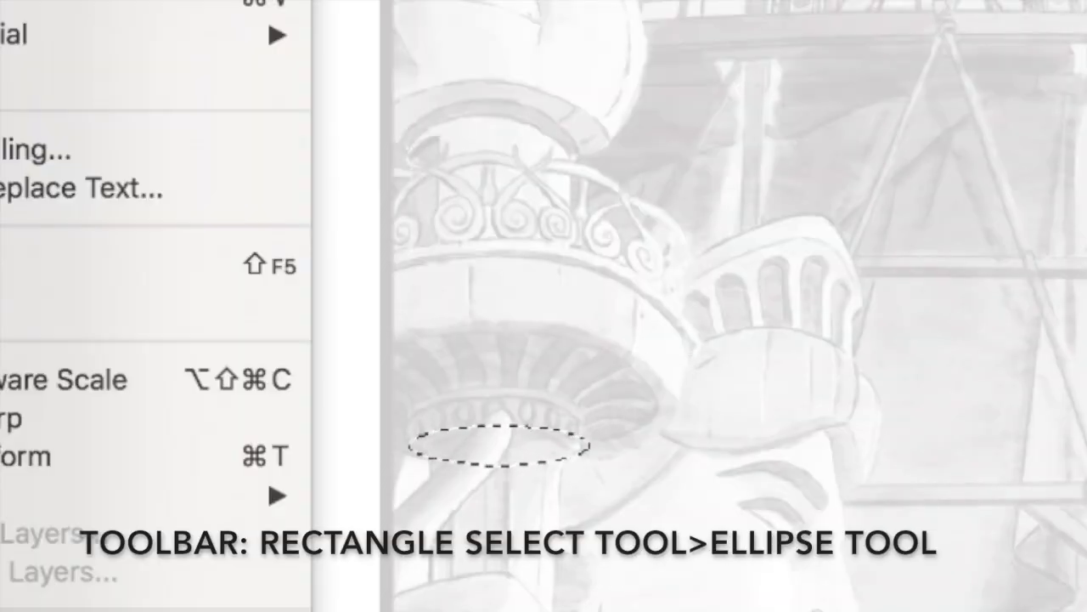
pyautogui.moveTo(357, 336); pyautogui.dragTo(675, 436)
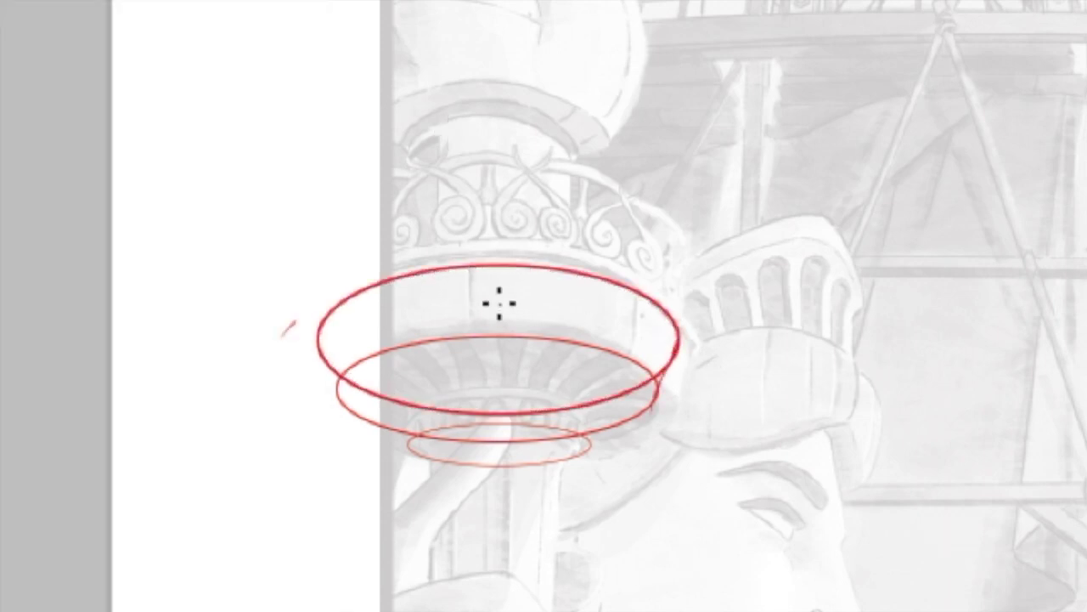
pyautogui.moveTo(495, 266); pyautogui.dragTo(493, 344)
pyautogui.moveTo(321, 330)
pyautogui.mouseDown()
pyautogui.moveTo(526, 410)
pyautogui.moveTo(363, 379)
pyautogui.moveTo(519, 396)
pyautogui.moveTo(599, 398)
pyautogui.moveTo(649, 384)
pyautogui.mouseUp()
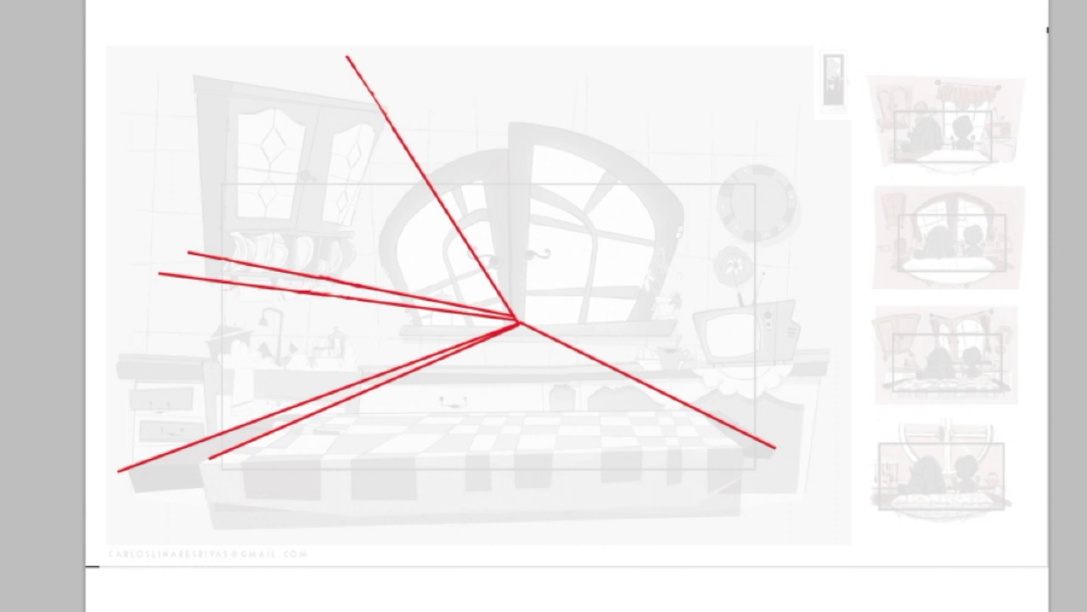
# Draw a horizon across the kitchen layout, hatch the cabinet side, and trace the seat outline in purple
pyautogui.moveTo(777, 342); pyautogui.dragTo(502, 330)
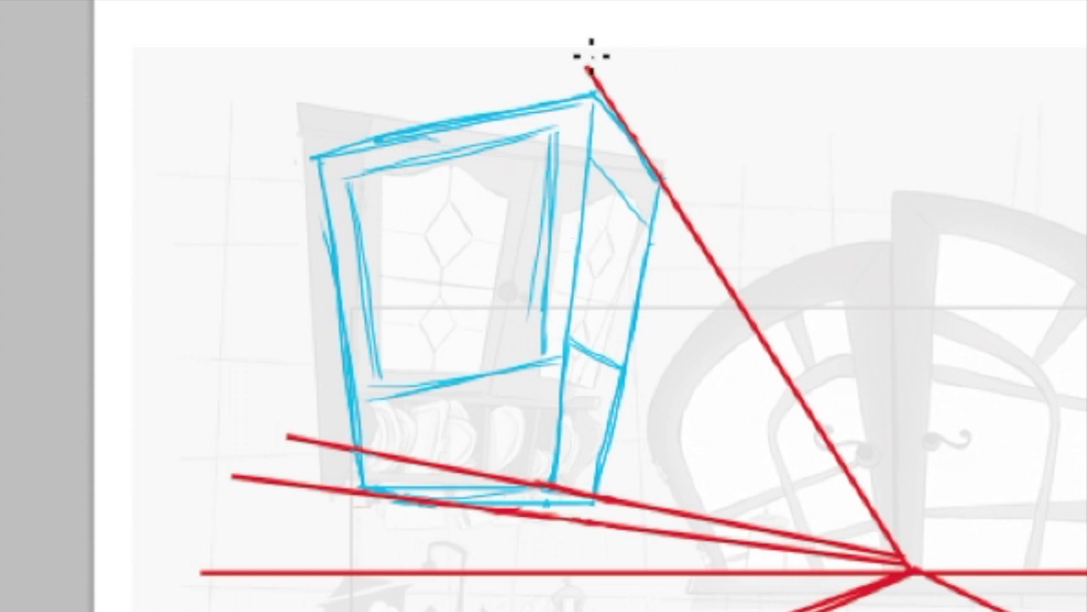
pyautogui.moveTo(556, 430)
pyautogui.mouseDown()
pyautogui.moveTo(572, 274)
pyautogui.moveTo(648, 218)
pyautogui.moveTo(621, 119)
pyautogui.mouseUp()
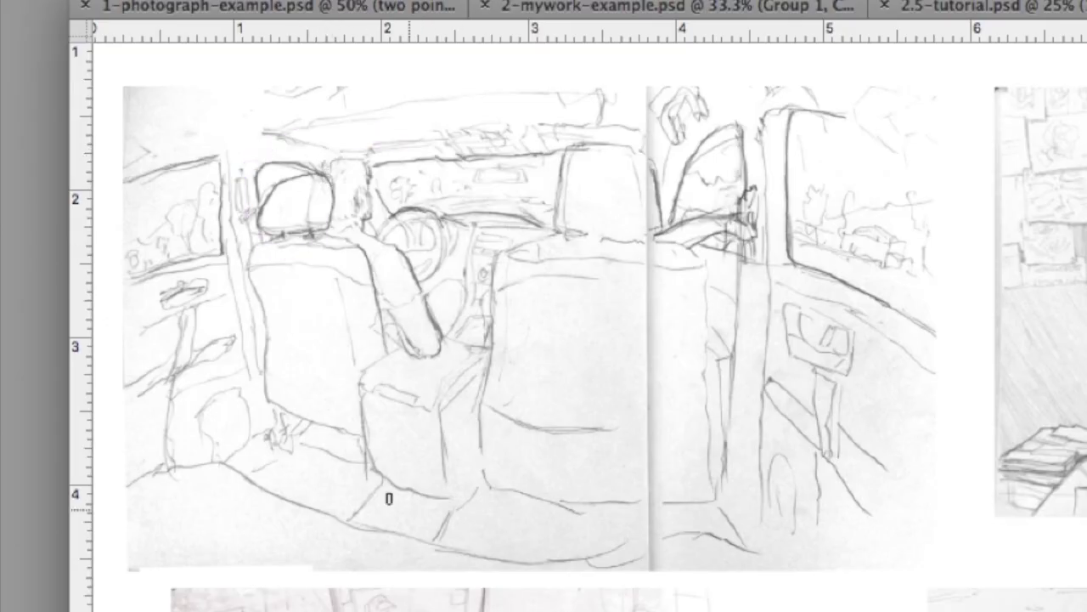
pyautogui.moveTo(207, 442)
pyautogui.mouseDown()
pyautogui.moveTo(418, 556)
pyautogui.moveTo(704, 527)
pyautogui.mouseUp()
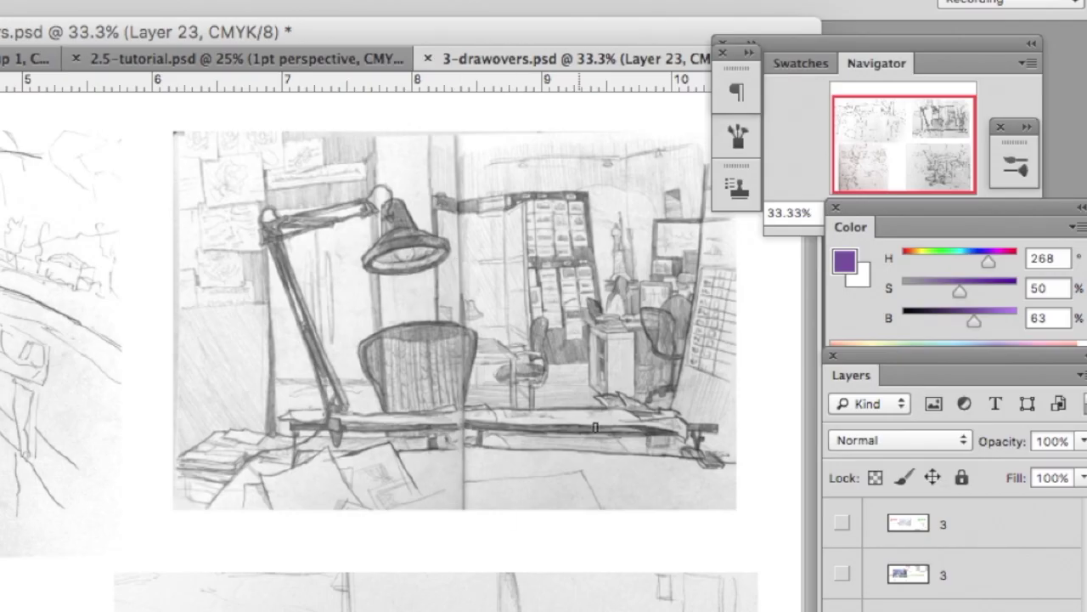
# Mark and undo purple strokes on the seat edge and back-desk figure, then merge into Layer 23 in the 'sketching in car' group
pyautogui.moveTo(496, 319)
pyautogui.mouseDown()
pyautogui.moveTo(674, 429)
pyautogui.moveTo(266, 449)
pyautogui.mouseUp()
pyautogui.press('super+alt+z')
pyautogui.press('super+alt+z')
pyautogui.moveTo(585, 287); pyautogui.dragTo(595, 336)
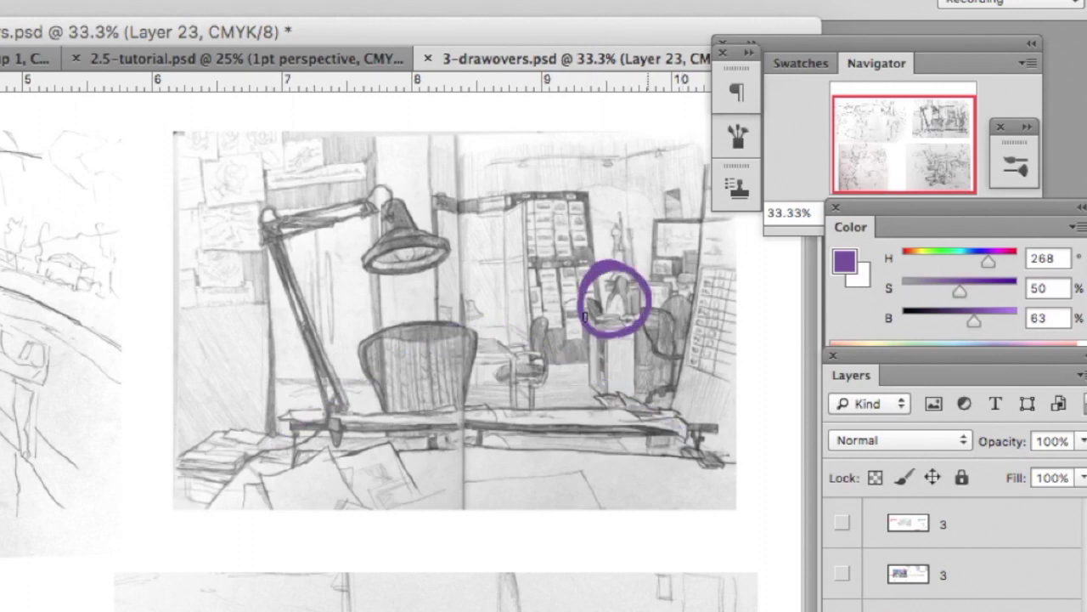
pyautogui.press('super+alt+z')
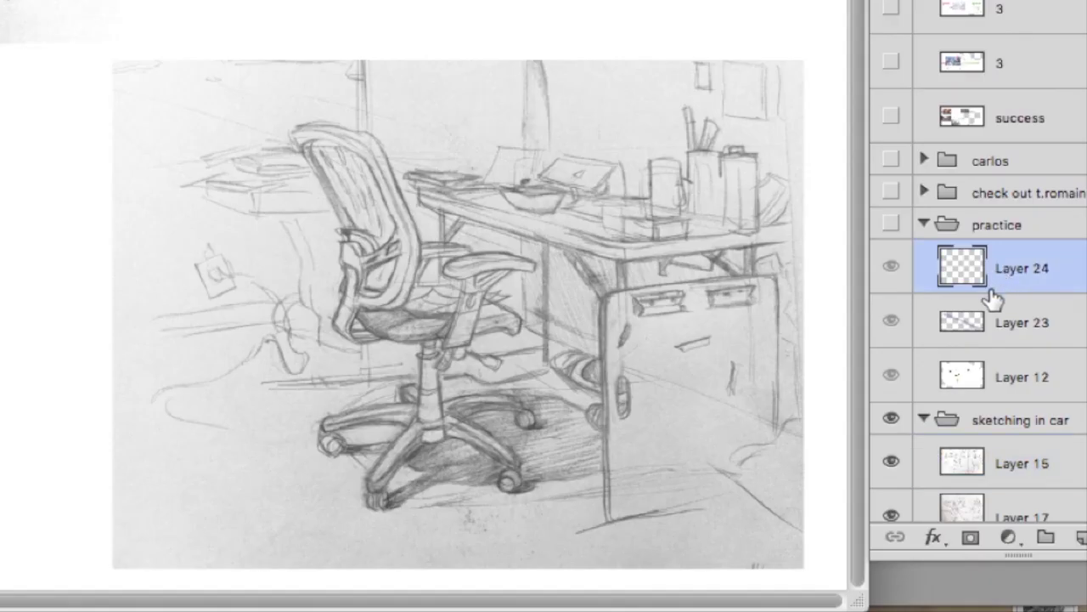
pyautogui.press('super+e')
pyautogui.press('super+bracketright')
pyautogui.press('super+bracketright')
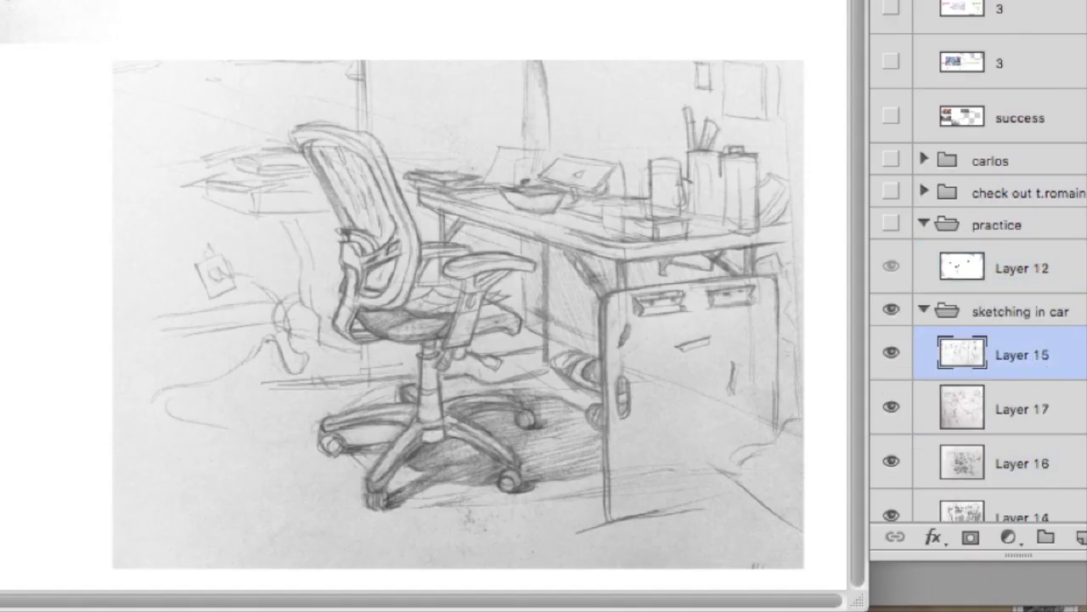
# Draw purple perspective lines across the meeting-table sketch, then undo them all
pyautogui.moveTo(88, 65); pyautogui.dragTo(847, 65)
pyautogui.moveTo(163, 69); pyautogui.dragTo(713, 289)
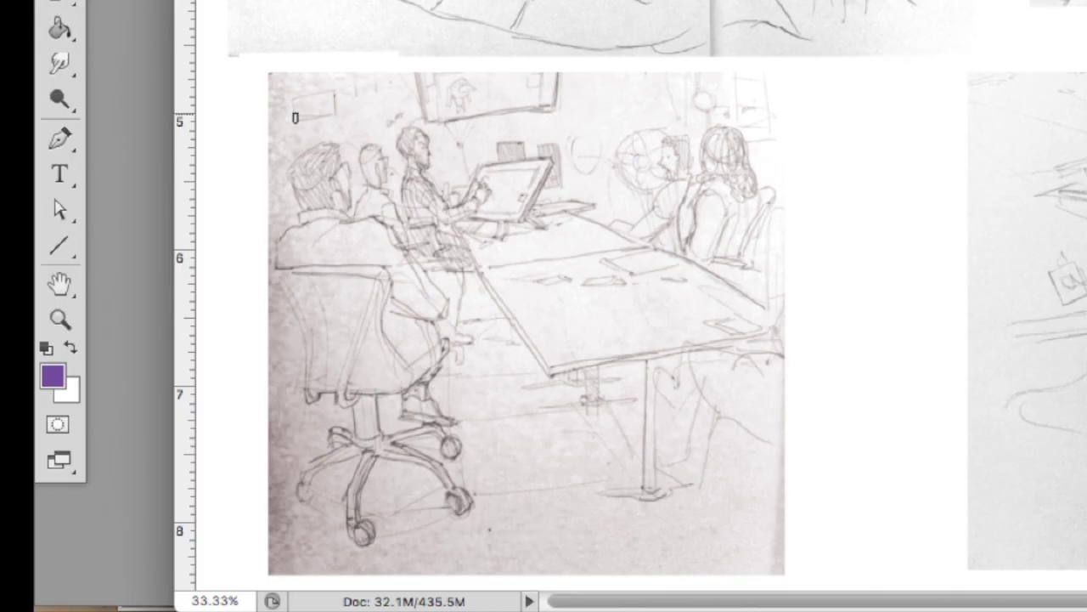
pyautogui.moveTo(416, 105)
pyautogui.mouseDown()
pyautogui.moveTo(605, 442)
pyautogui.moveTo(824, 339)
pyautogui.mouseUp()
pyautogui.hotkey('ctrl', 'alt', 'z')
pyautogui.hotkey('ctrl', 'alt', 'z')
pyautogui.hotkey('ctrl', 'shift', 'z')
pyautogui.hotkey('ctrl', 'shift', 'z')
pyautogui.hotkey('ctrl', 'alt', 'z')
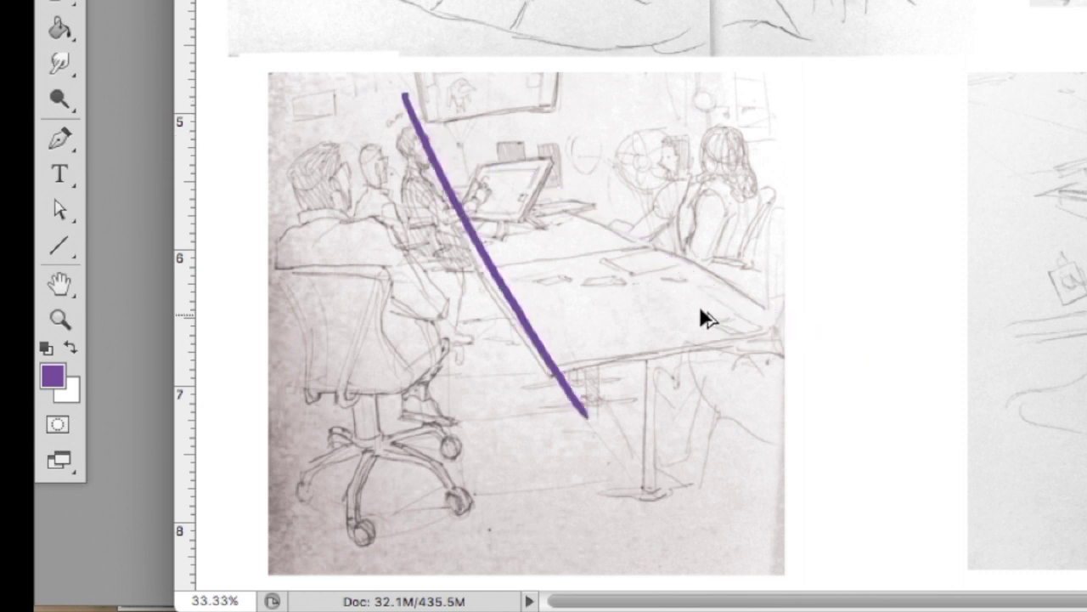
pyautogui.hotkey('ctrl', 'alt', 'z')
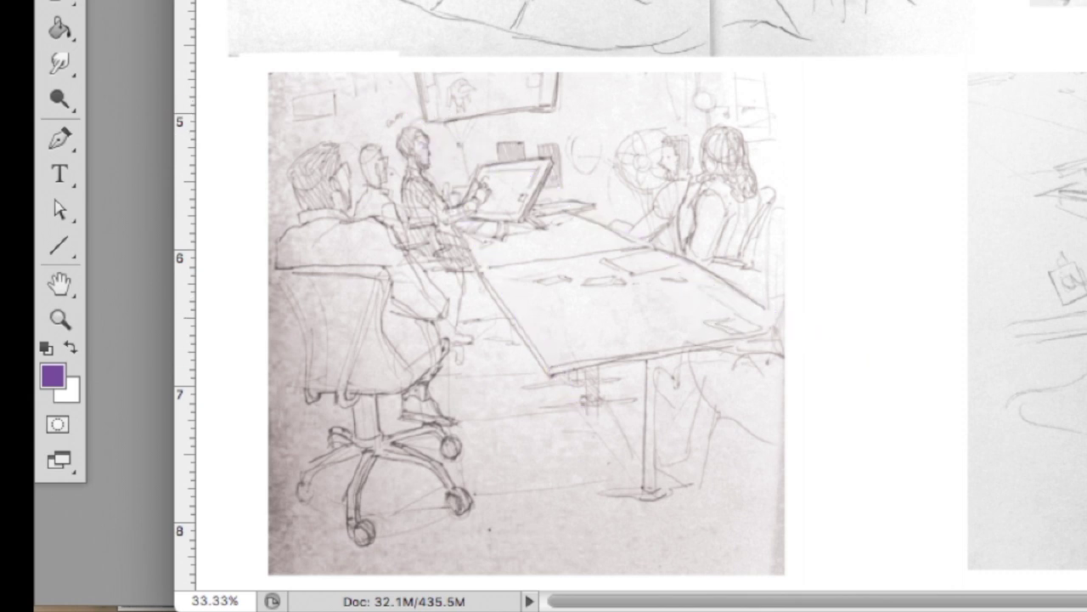